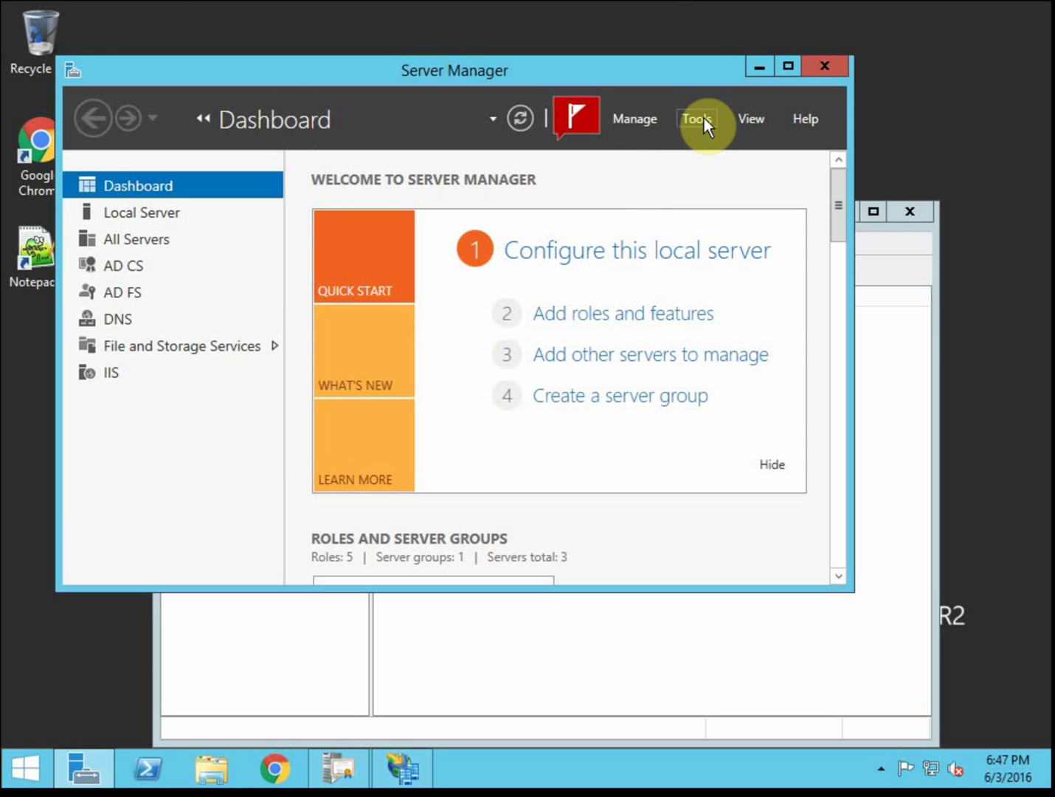
Open and then close the Tools list on the second server's Server Manager dashboard
{"action": "left_click", "coordinate": [698, 119]}
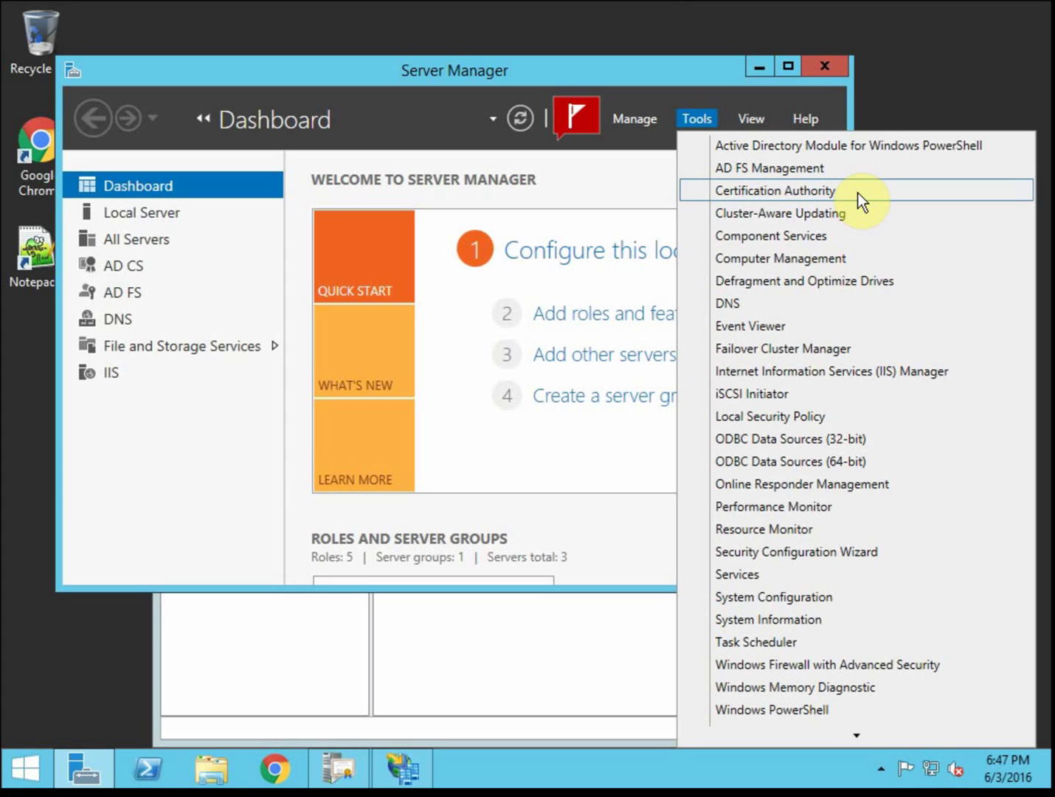
{"action": "left_click", "coordinate": [641, 74]}
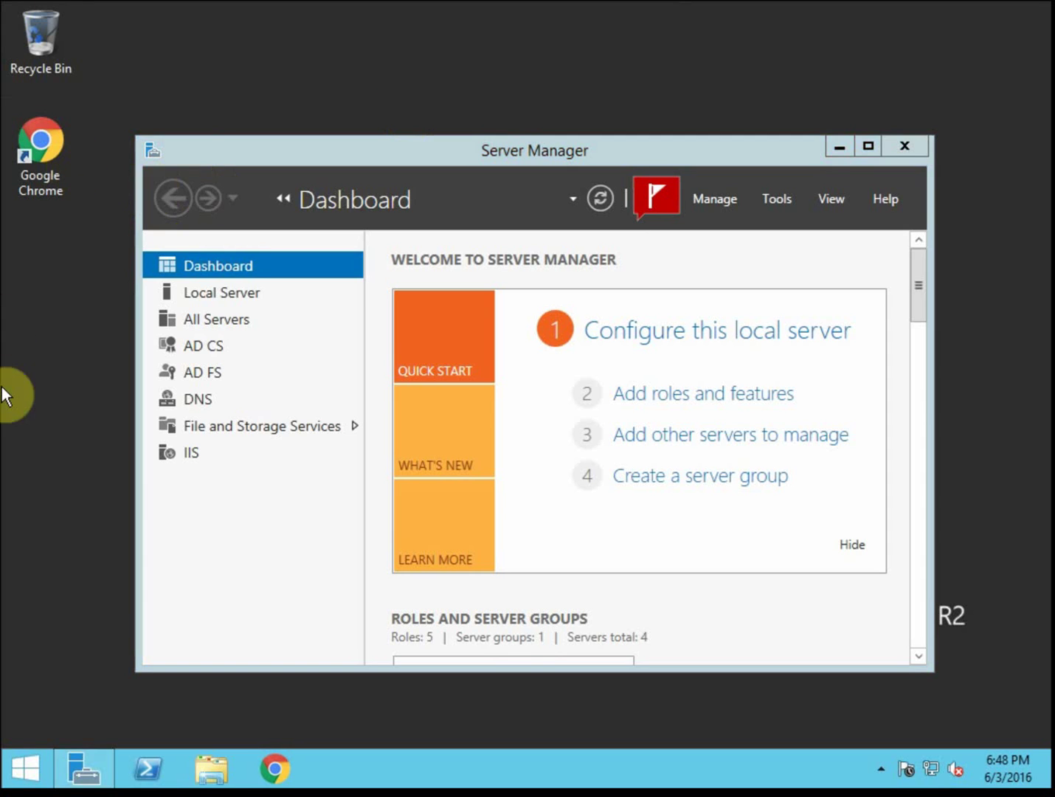
Close the other server's window and start the Add Roles and Features wizard
{"action": "left_click_drag", "start_coordinate": [404, 107], "coordinate": [296, 25]}
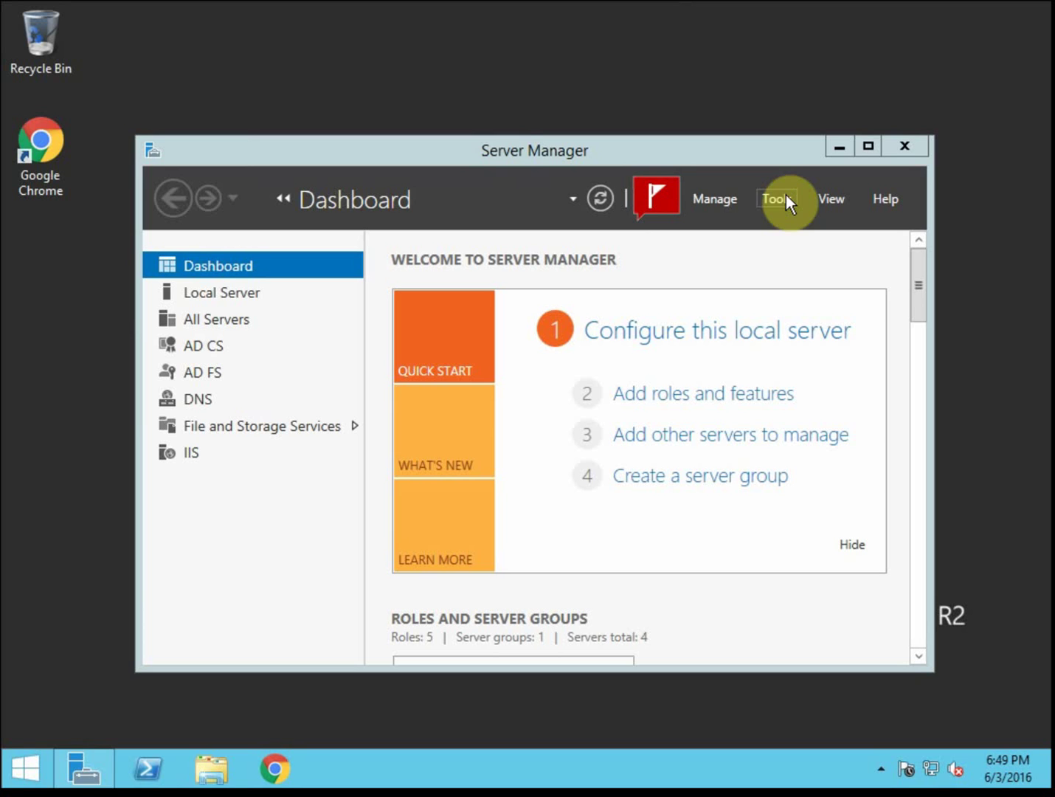
{"action": "left_click", "coordinate": [698, 398]}
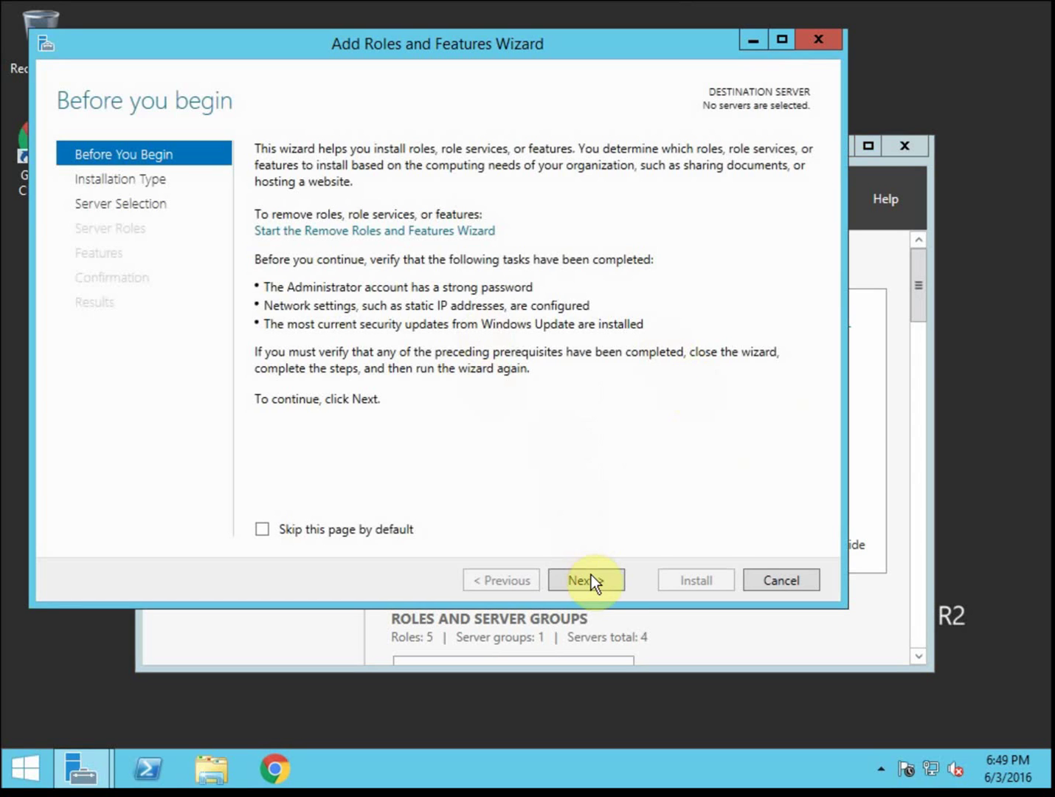
Choose a role-based installation with 412Server3 as the destination server
{"action": "left_click", "coordinate": [591, 576]}
{"action": "left_click", "coordinate": [594, 575]}
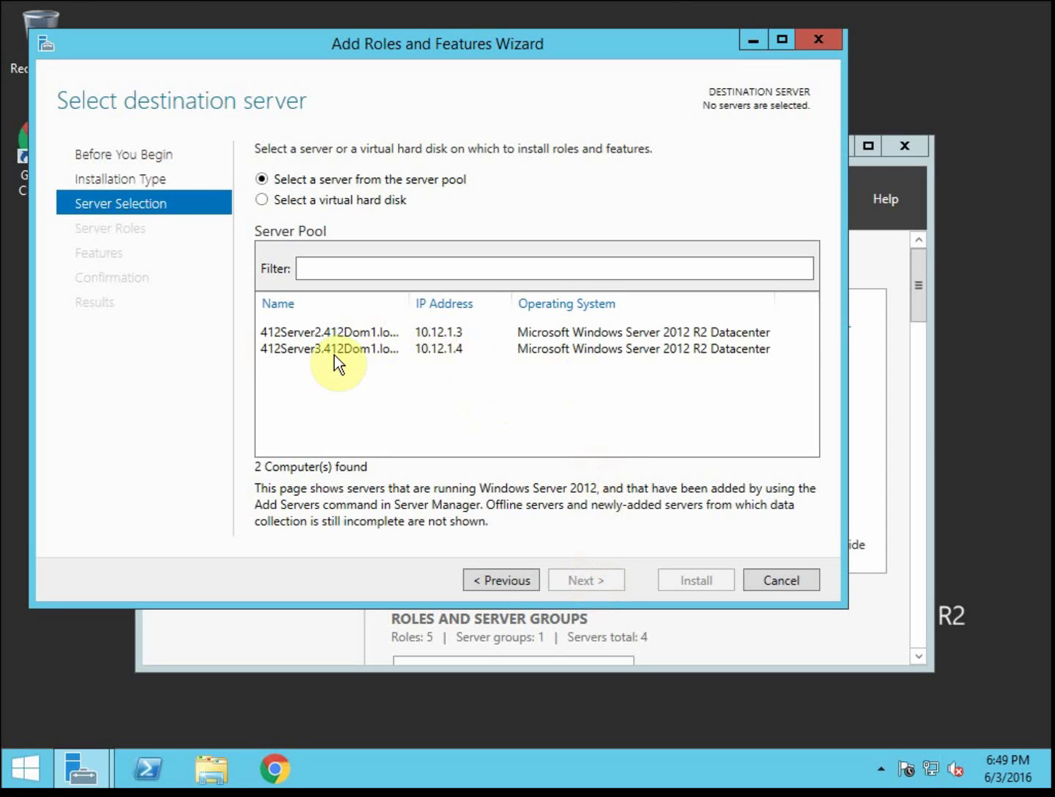
{"action": "left_click", "coordinate": [336, 353]}
{"action": "left_click", "coordinate": [586, 579]}
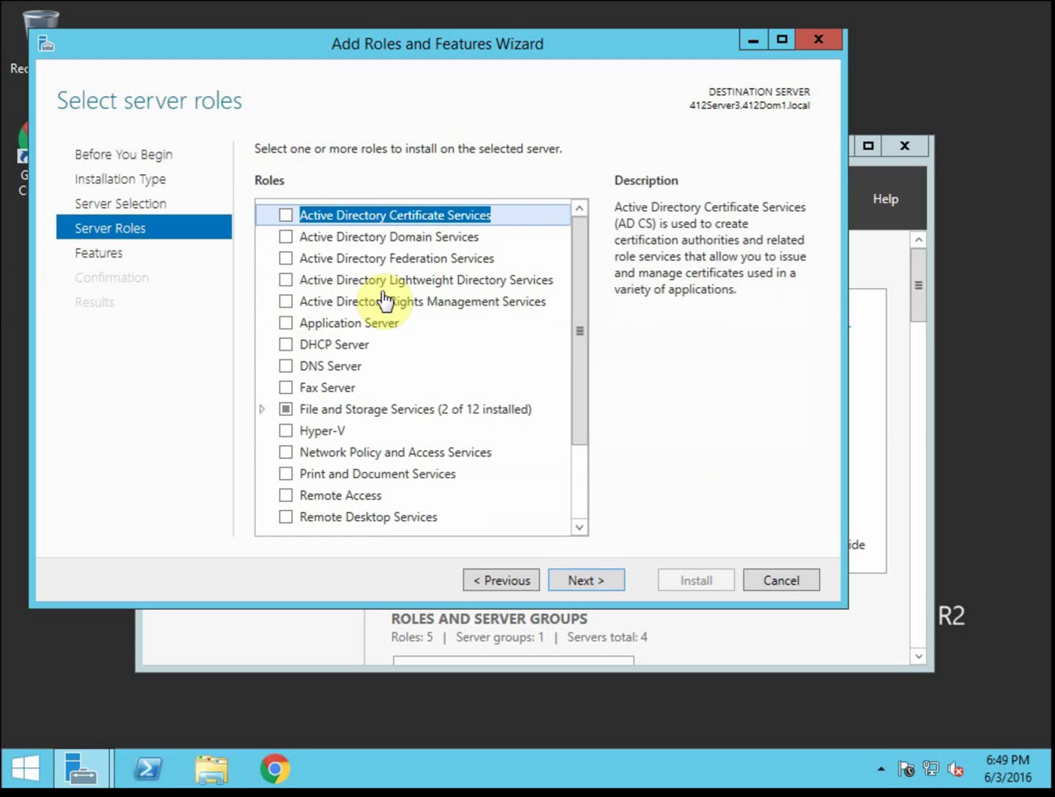
Select Active Directory Rights Management Services with its required features, adding no extra features
{"action": "left_click", "coordinate": [284, 300]}
{"action": "left_click", "coordinate": [541, 303]}
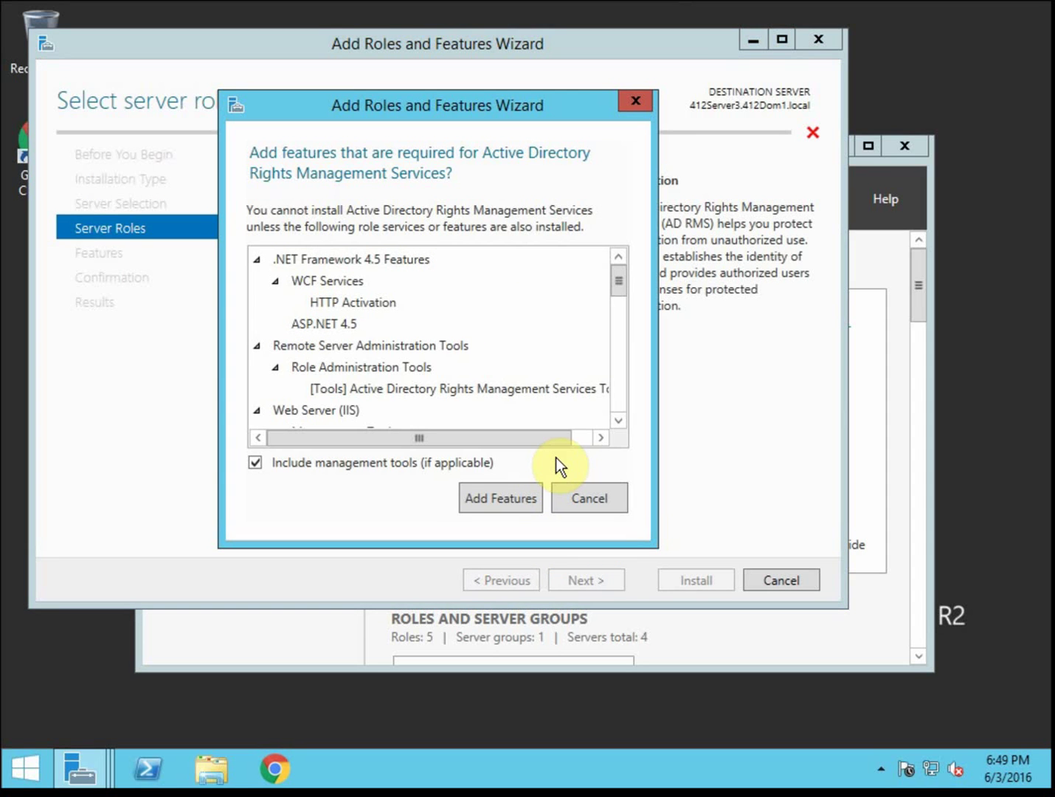
{"action": "left_click", "coordinate": [511, 491]}
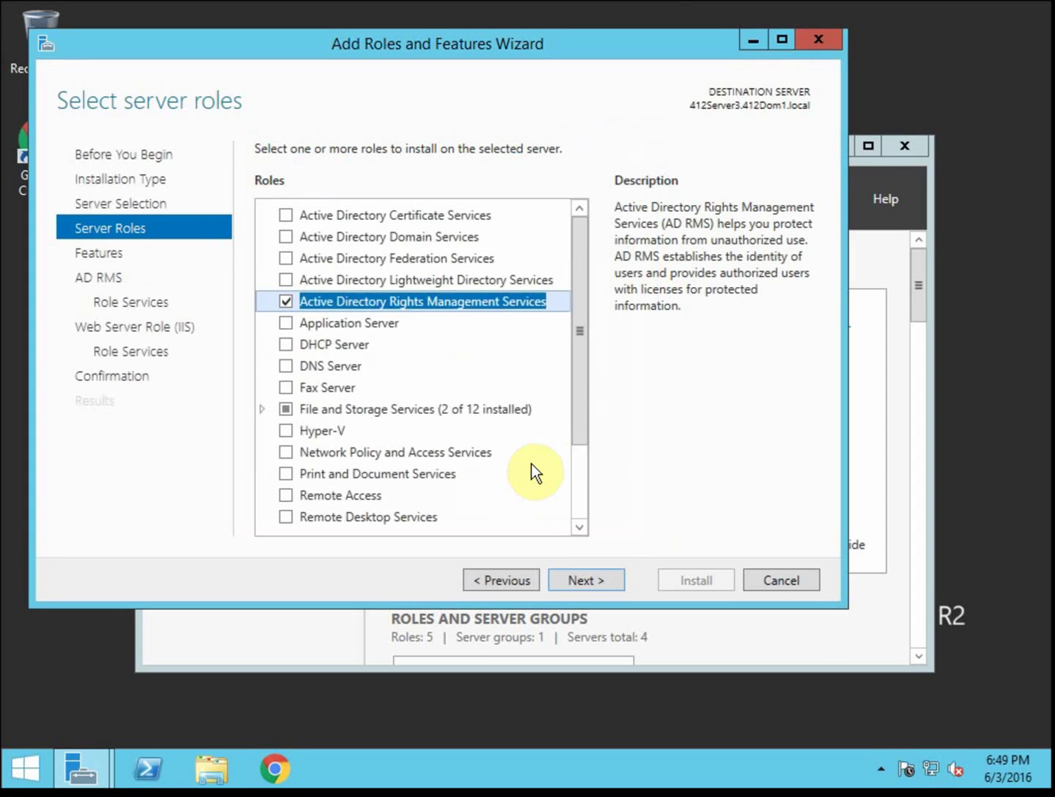
{"action": "left_click", "coordinate": [596, 582]}
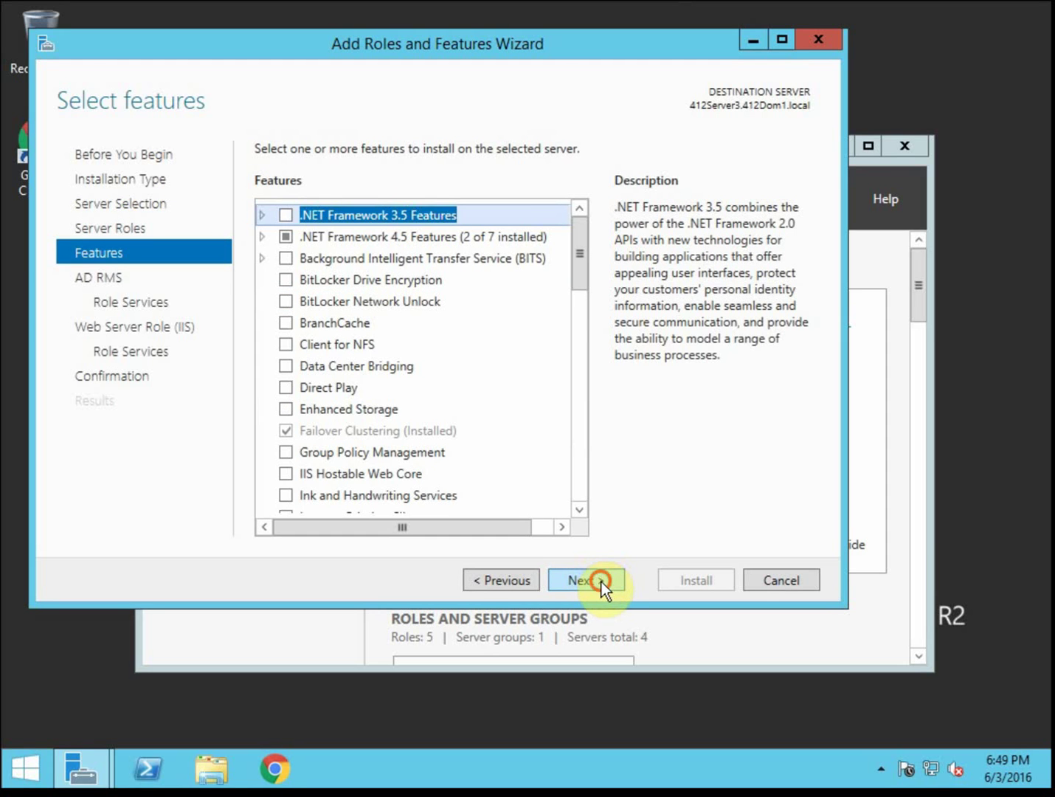
{"action": "left_click", "coordinate": [602, 581]}
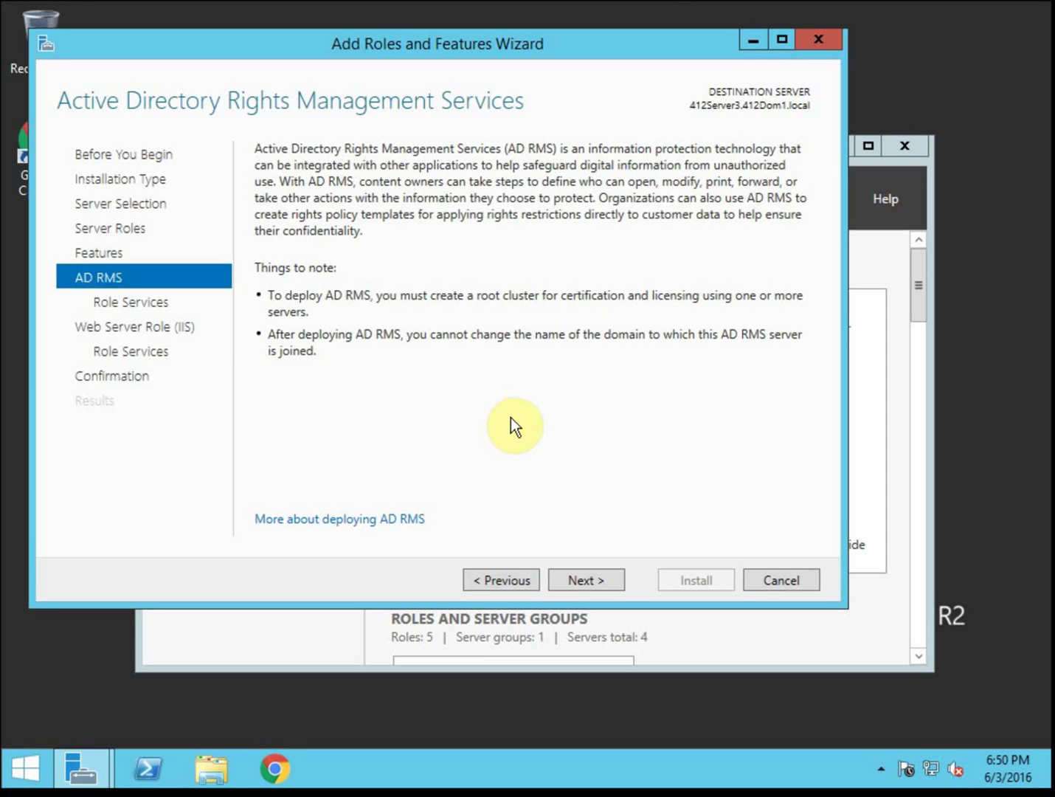
Keep the default AD RMS and IIS role services and launch the installation
{"action": "left_click", "coordinate": [607, 578]}
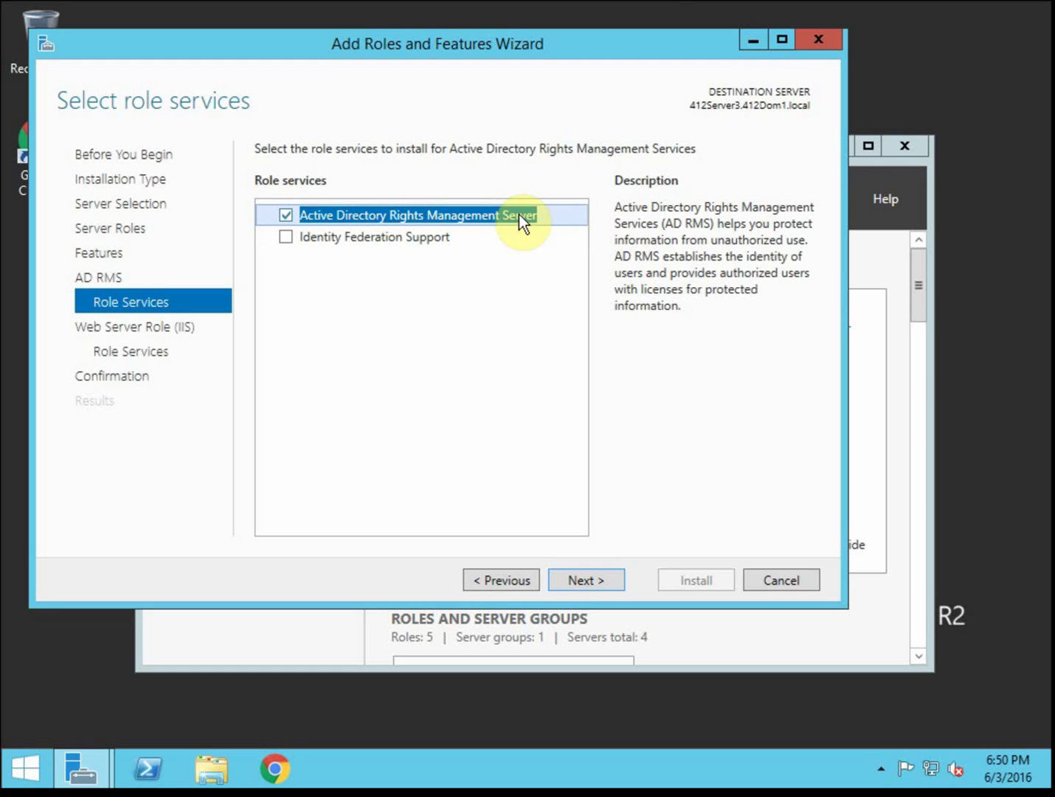
{"action": "left_click", "coordinate": [594, 579]}
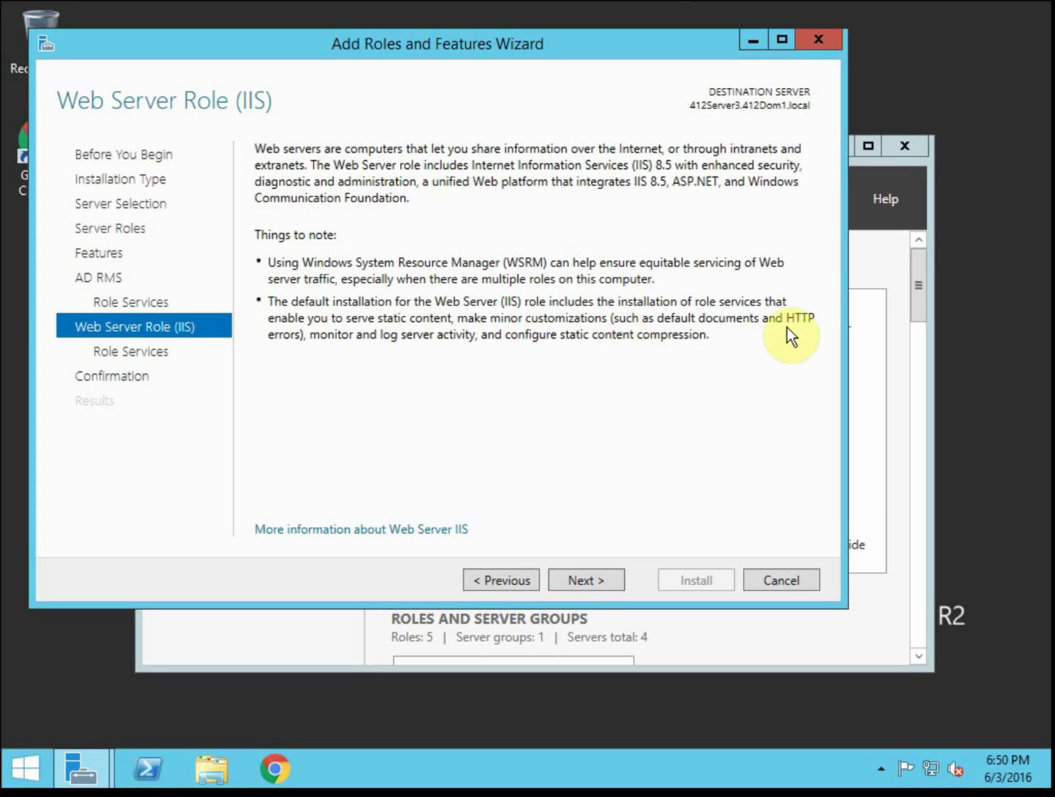
{"action": "left_click", "coordinate": [587, 581]}
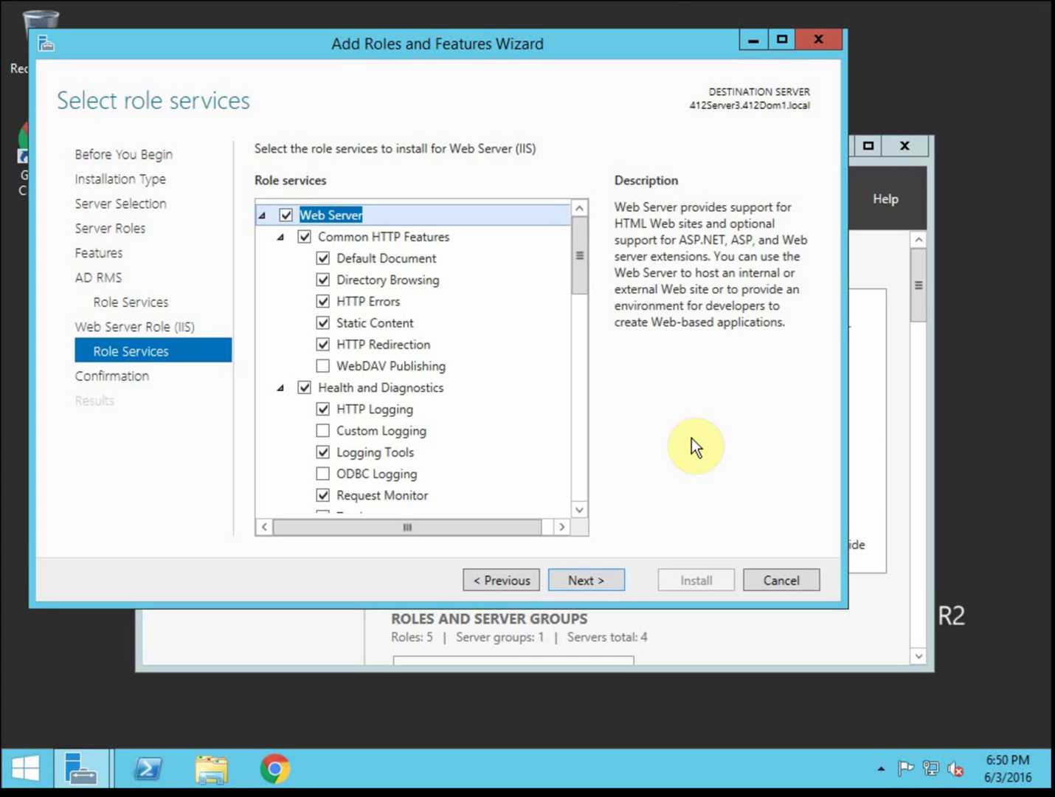
{"action": "left_click", "coordinate": [607, 578]}
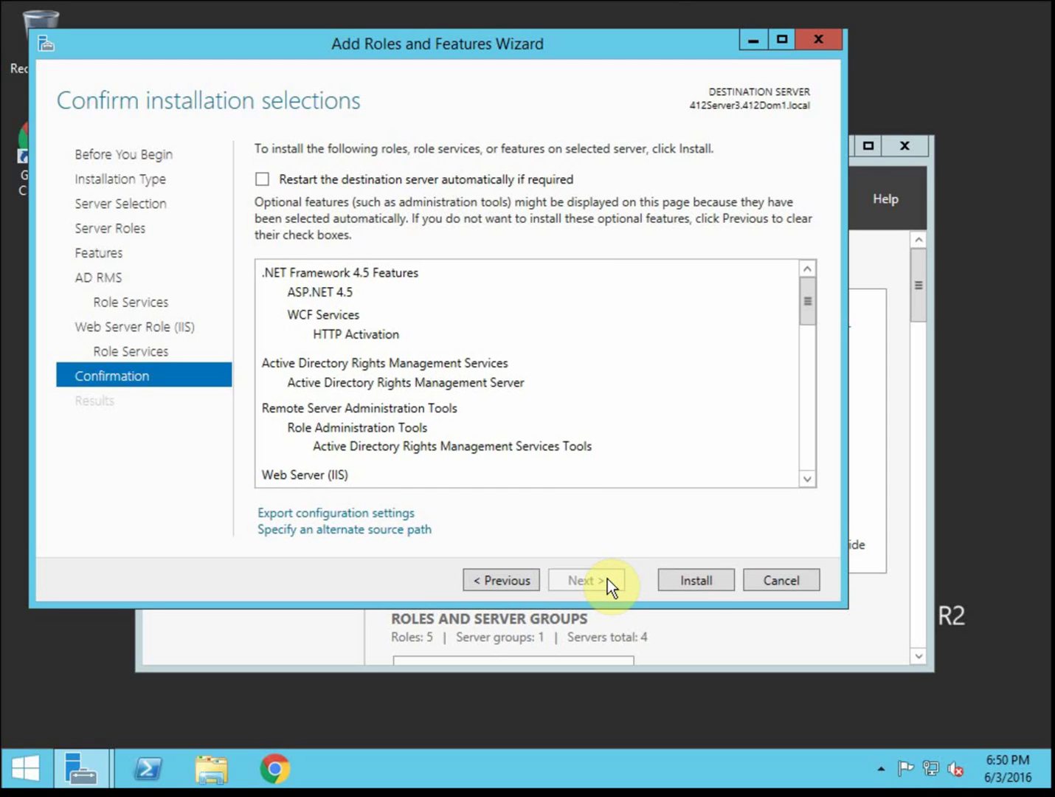
{"action": "left_click", "coordinate": [697, 581]}
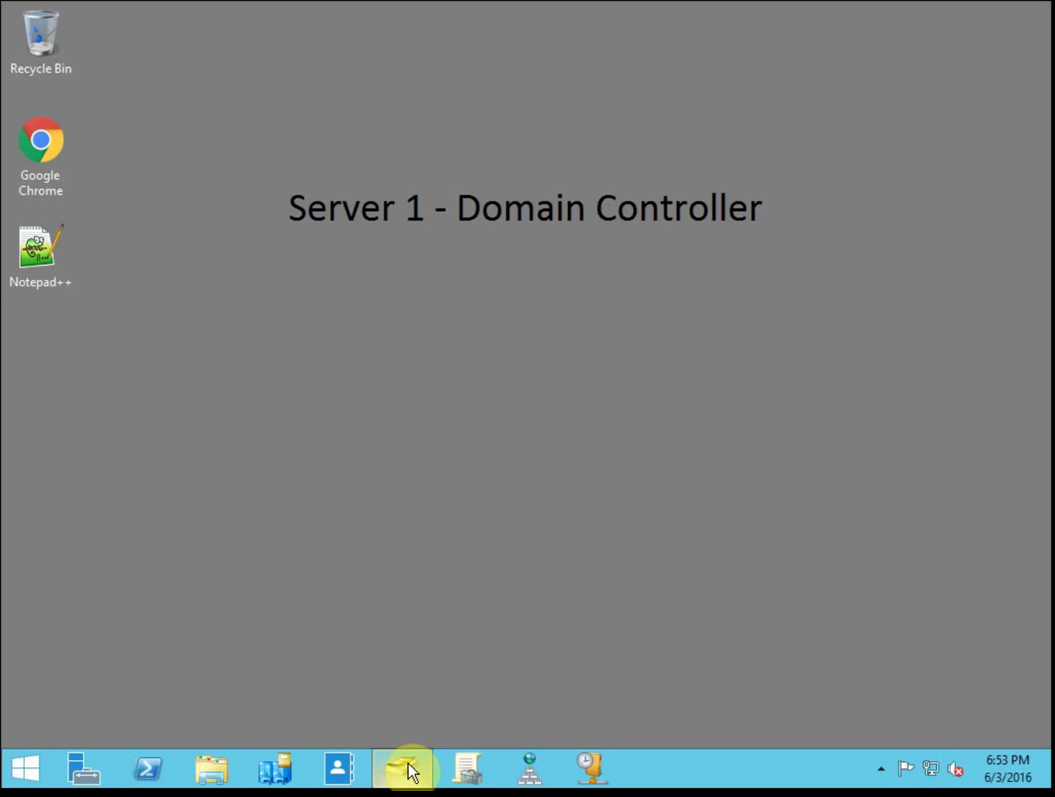
Move over to the Server 1 domain controller session via the taskbar
{"action": "mouse_move", "coordinate": [407, 763]}
{"action": "mouse_move", "coordinate": [369, 634]}
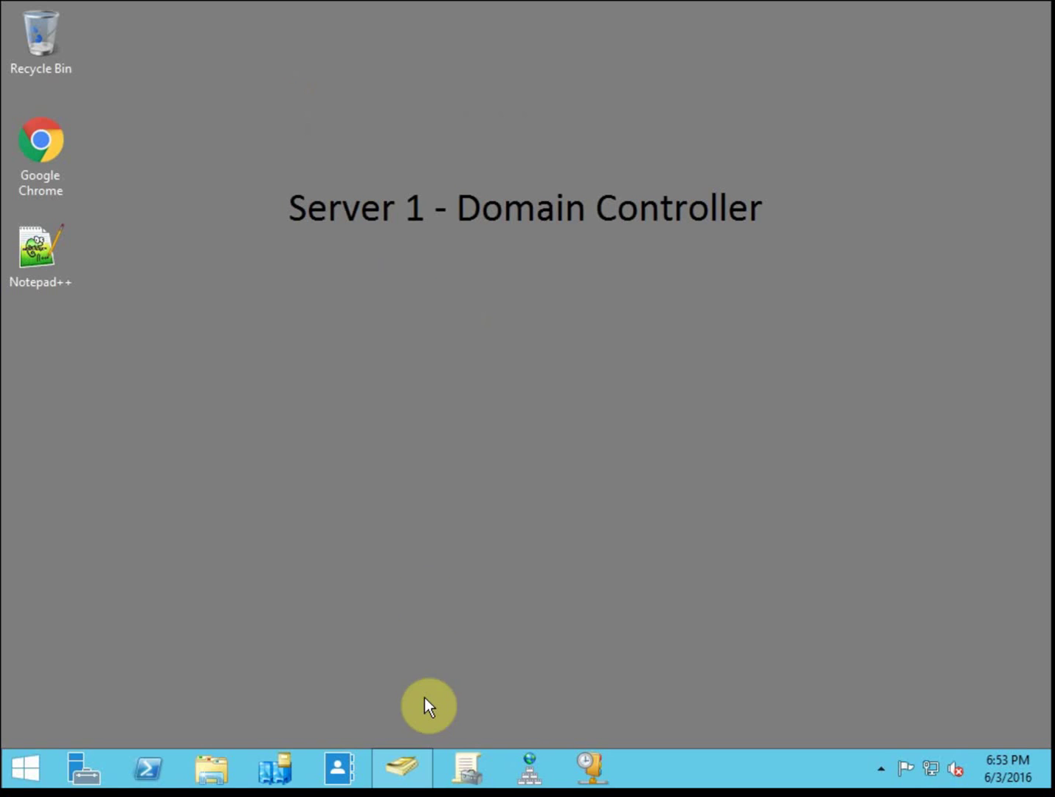
Check the ADRMS Service account's Member Of groups in ADUC, closing without changes
{"action": "left_click", "coordinate": [404, 764]}
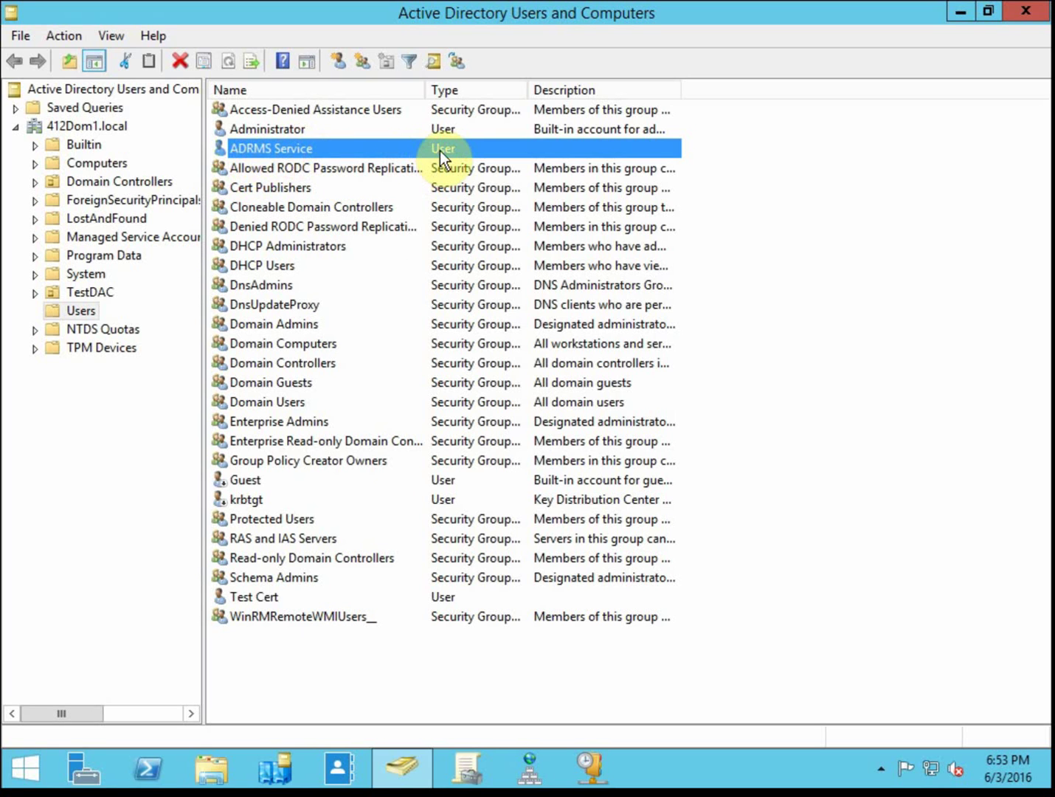
{"action": "double_click", "coordinate": [290, 148]}
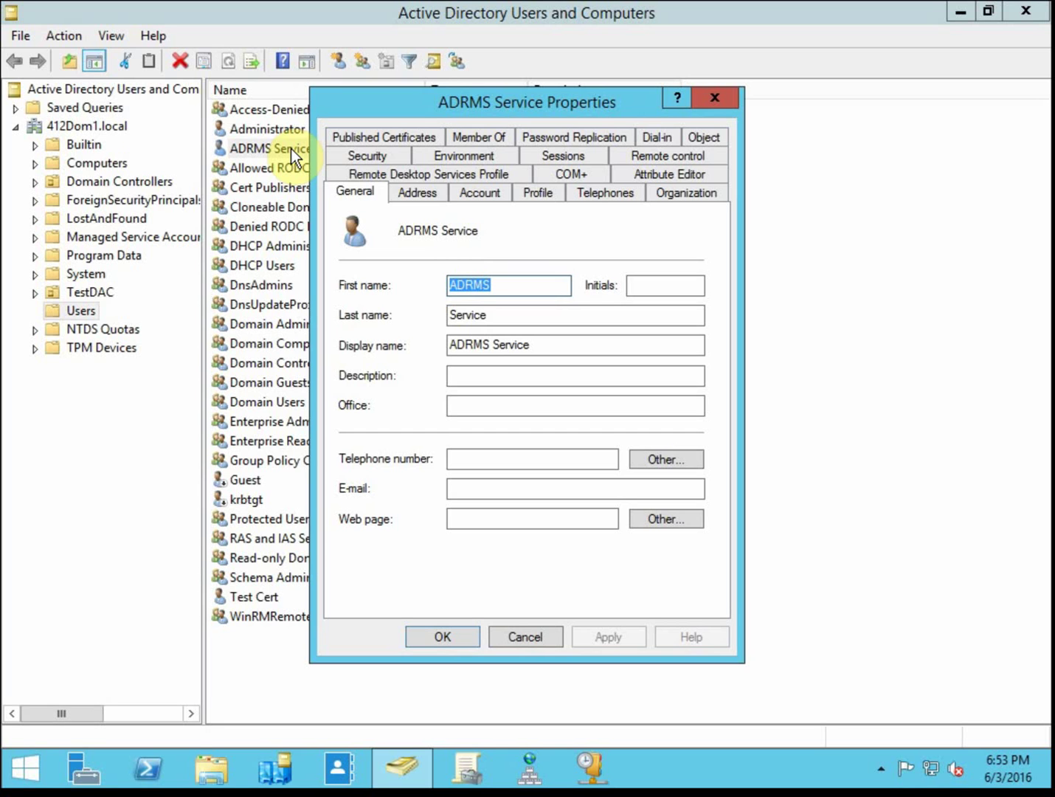
{"action": "left_click", "coordinate": [496, 138]}
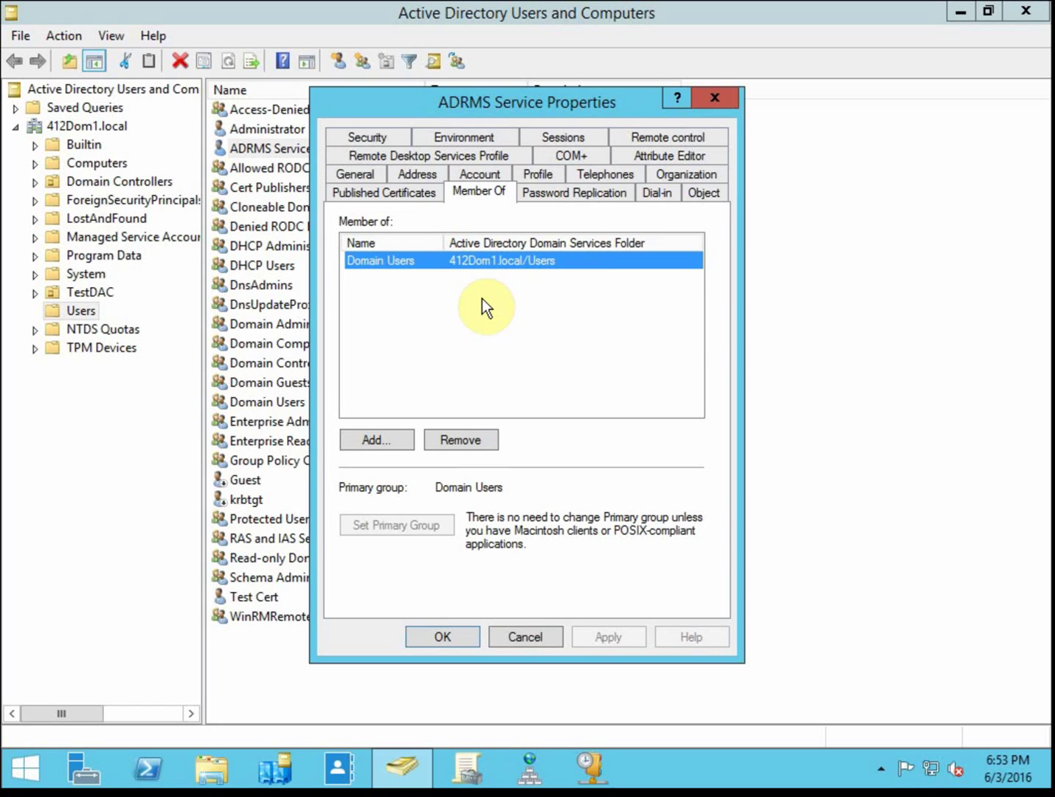
{"action": "left_click", "coordinate": [509, 636]}
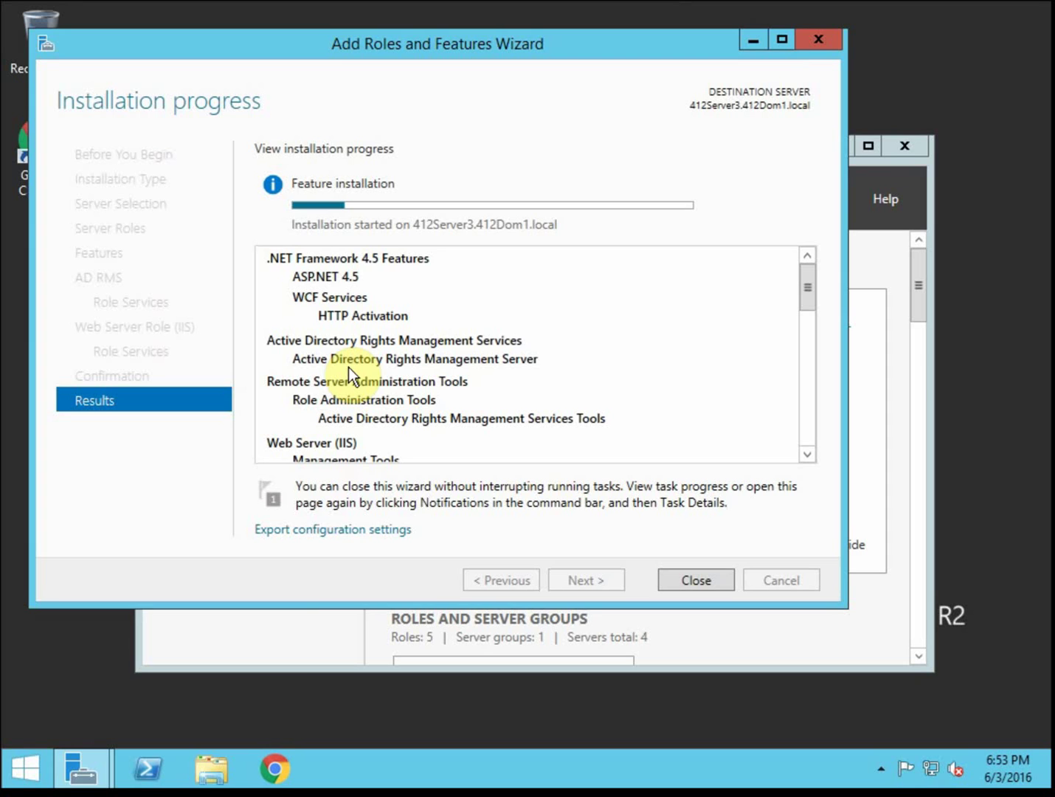
Launch an empty Microsoft Management Console by running mmc
{"action": "key", "text": "super+r"}
{"action": "left_click", "coordinate": [271, 704]}
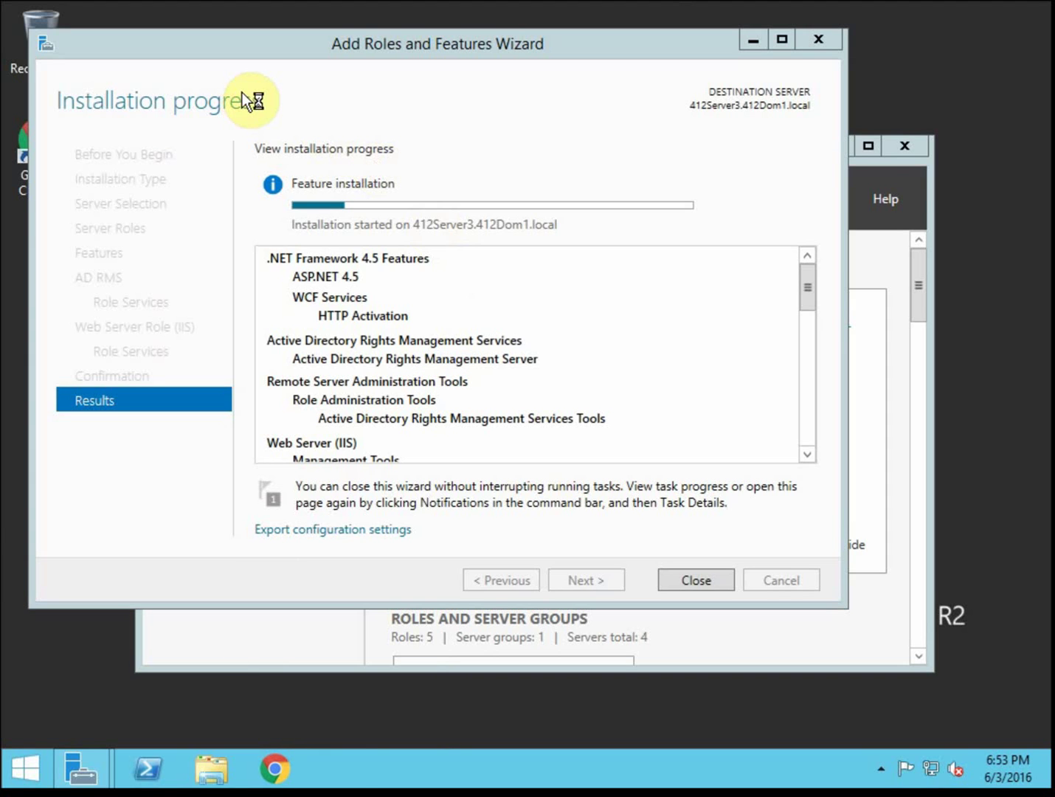
Add the Certificates snap-in scoped to the Computer account in Add or Remove Snap-ins
{"action": "left_click", "coordinate": [152, 151]}
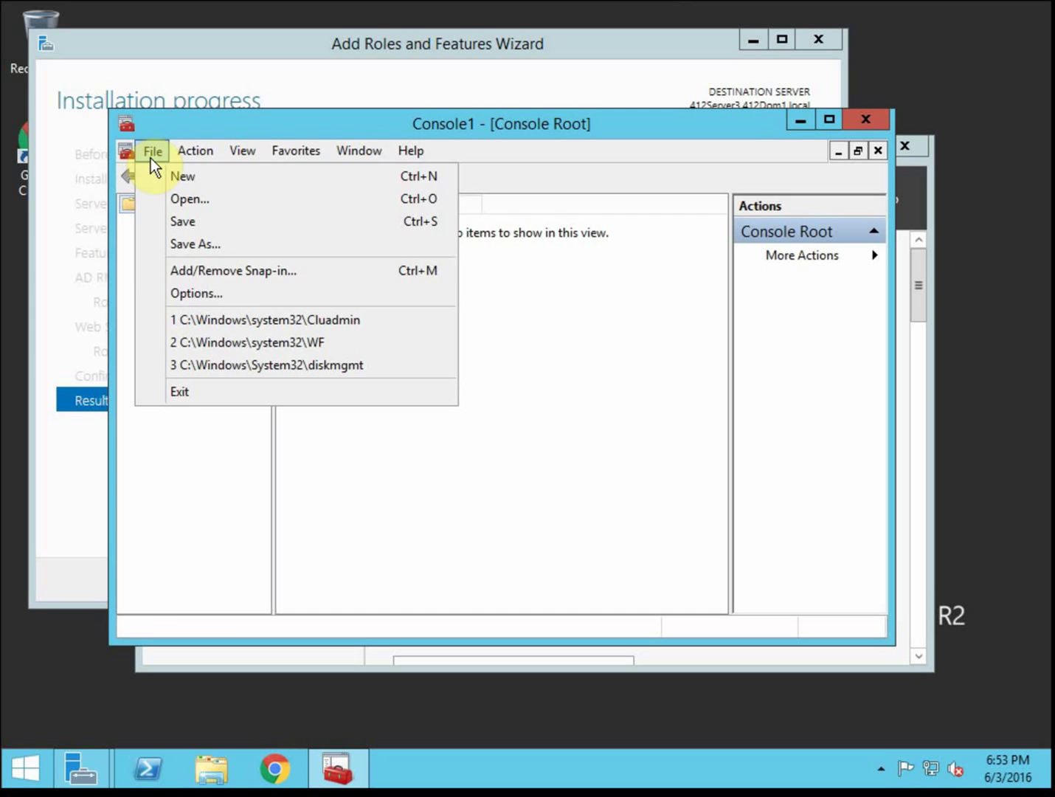
{"action": "left_click", "coordinate": [320, 272]}
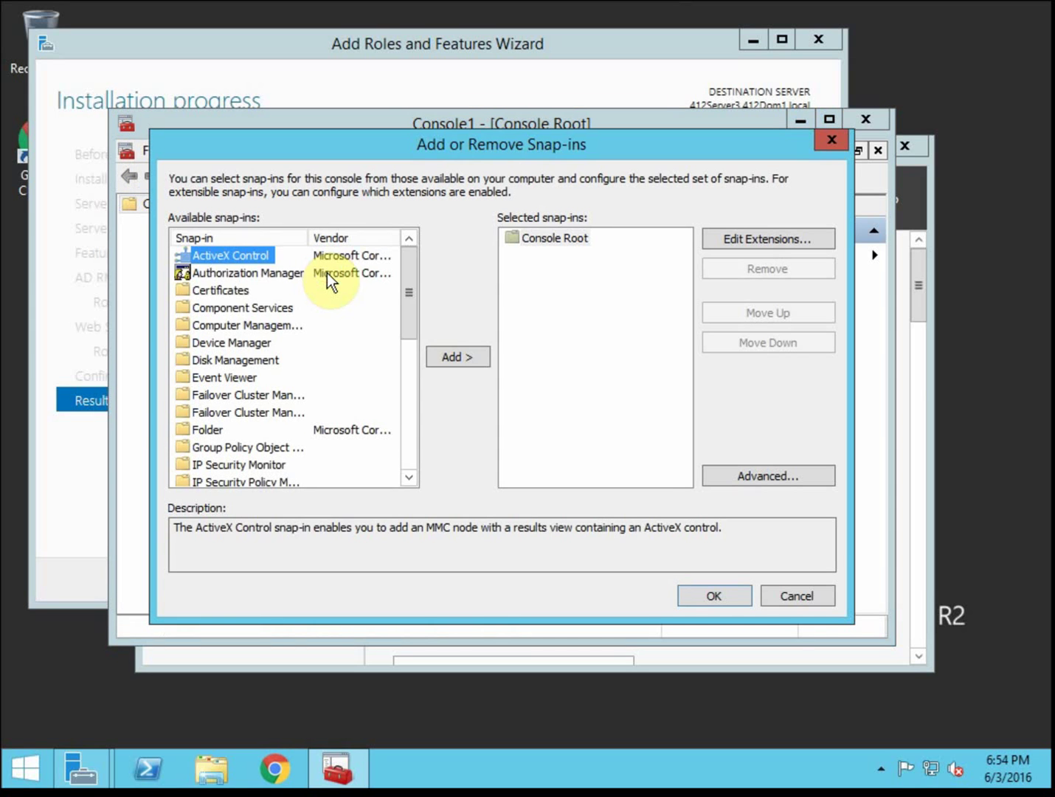
{"action": "left_click", "coordinate": [236, 292]}
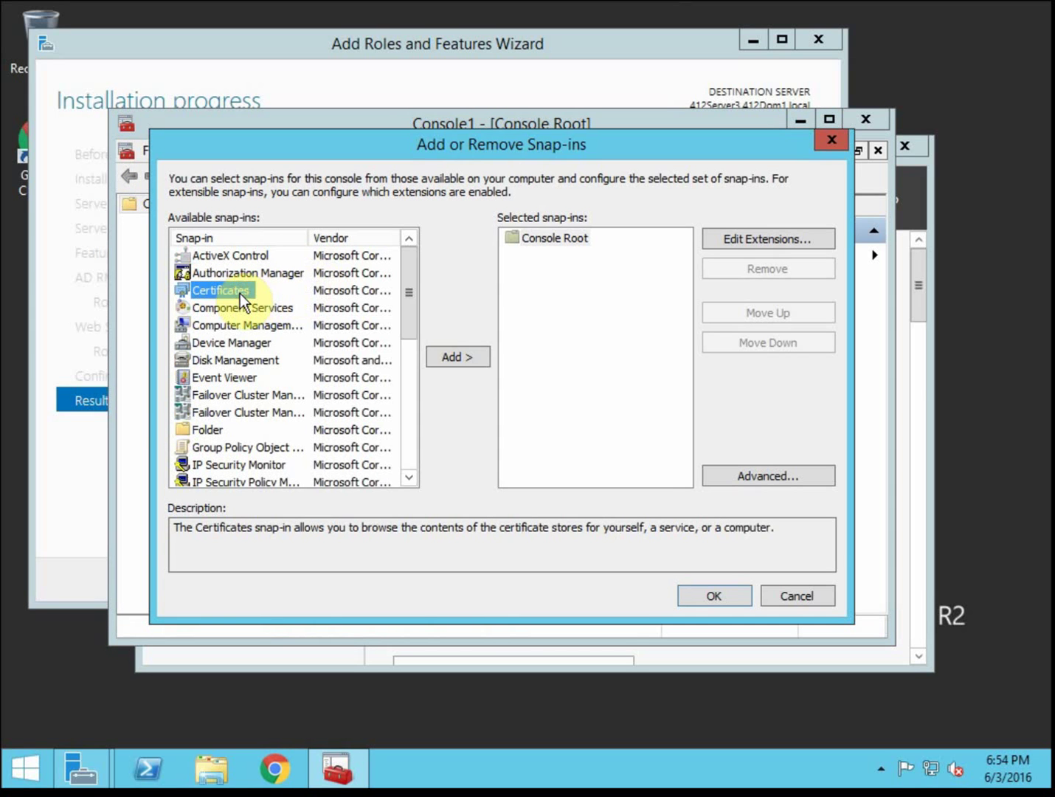
{"action": "left_click", "coordinate": [456, 355]}
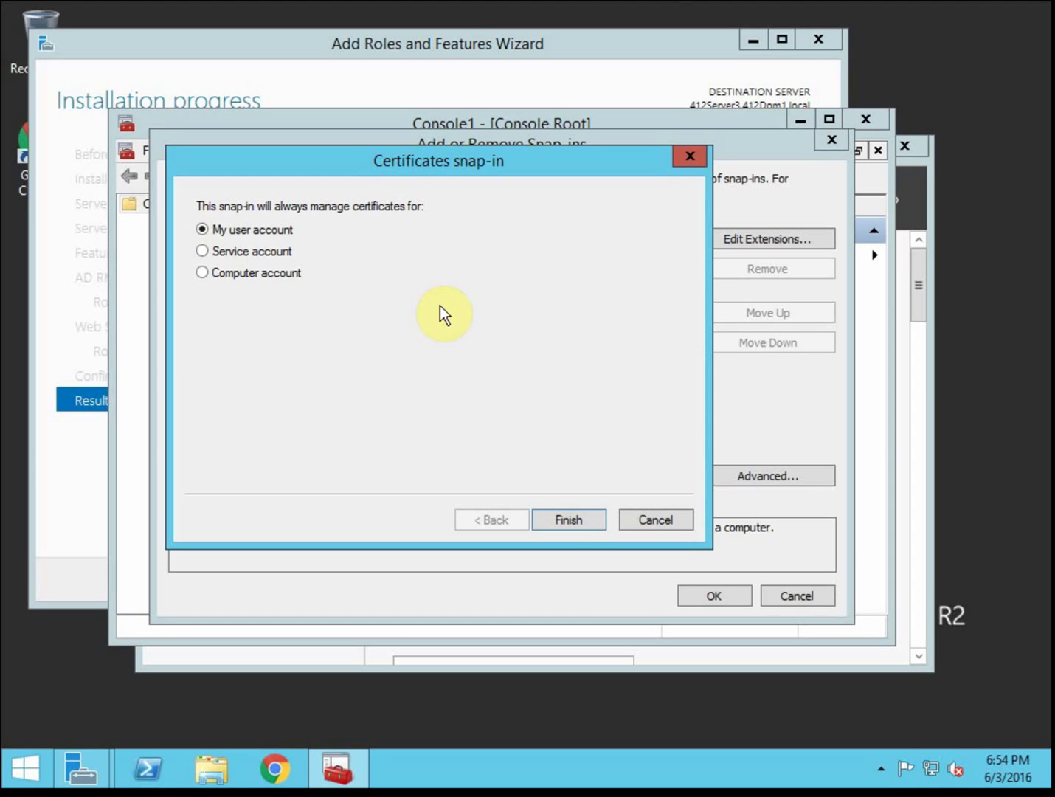
{"action": "left_click", "coordinate": [283, 271]}
{"action": "left_click", "coordinate": [563, 514]}
{"action": "left_click", "coordinate": [573, 517]}
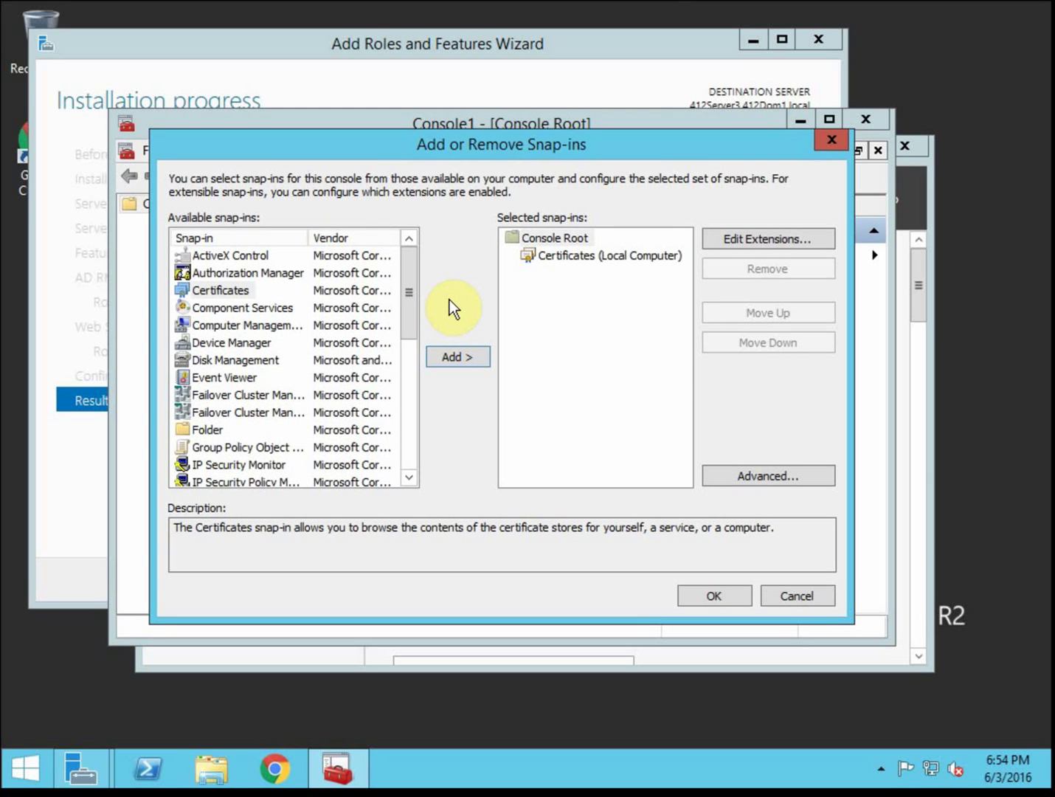
Open the local computer's Personal certificates, showing 412Server2.412Dom1.local, and bring up its context menu
{"action": "left_click", "coordinate": [715, 597]}
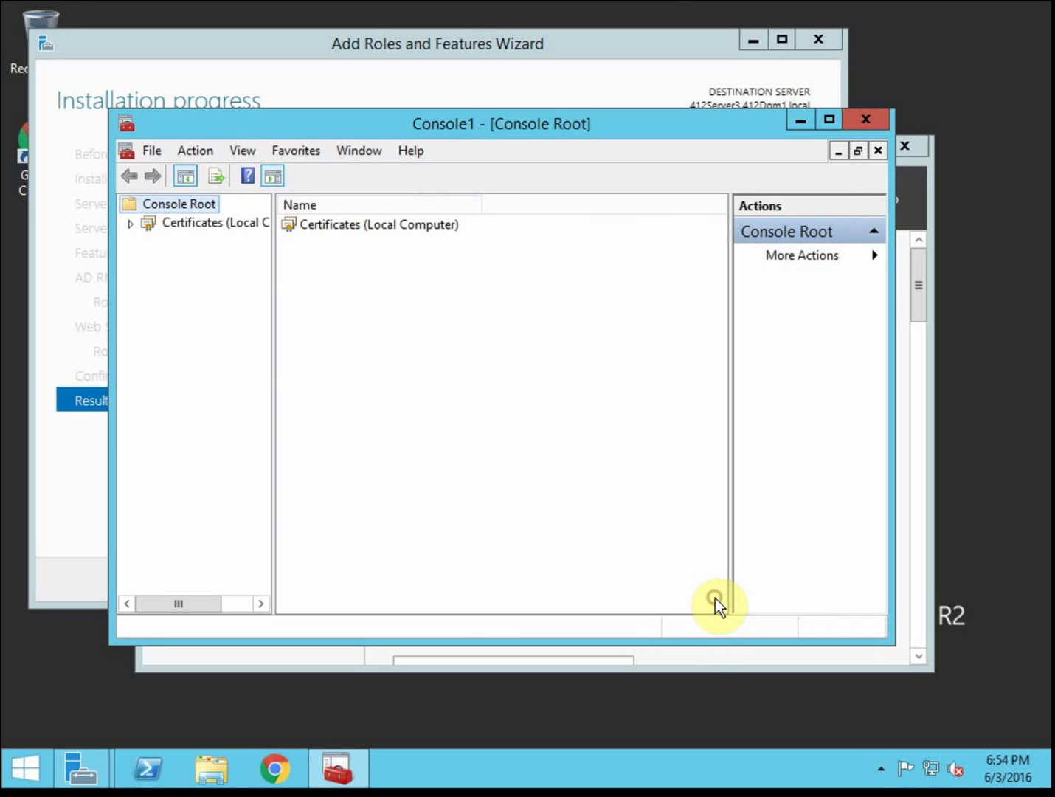
{"action": "left_click", "coordinate": [132, 223]}
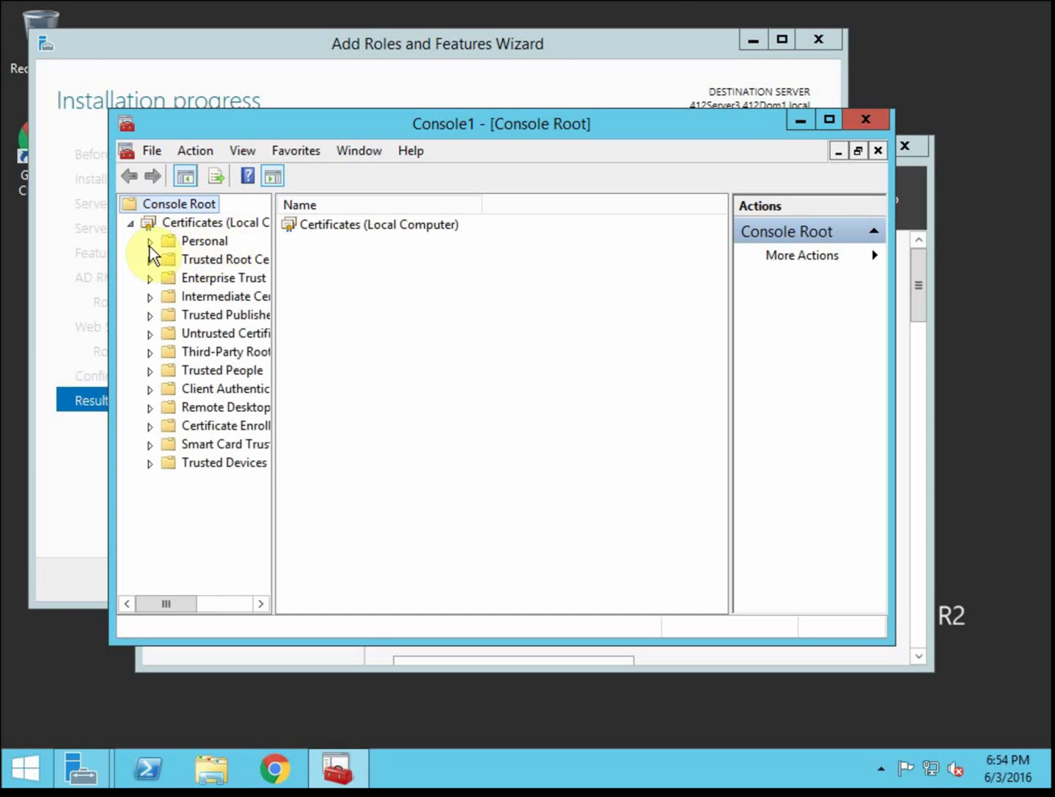
{"action": "left_click", "coordinate": [151, 243]}
{"action": "left_click", "coordinate": [227, 262]}
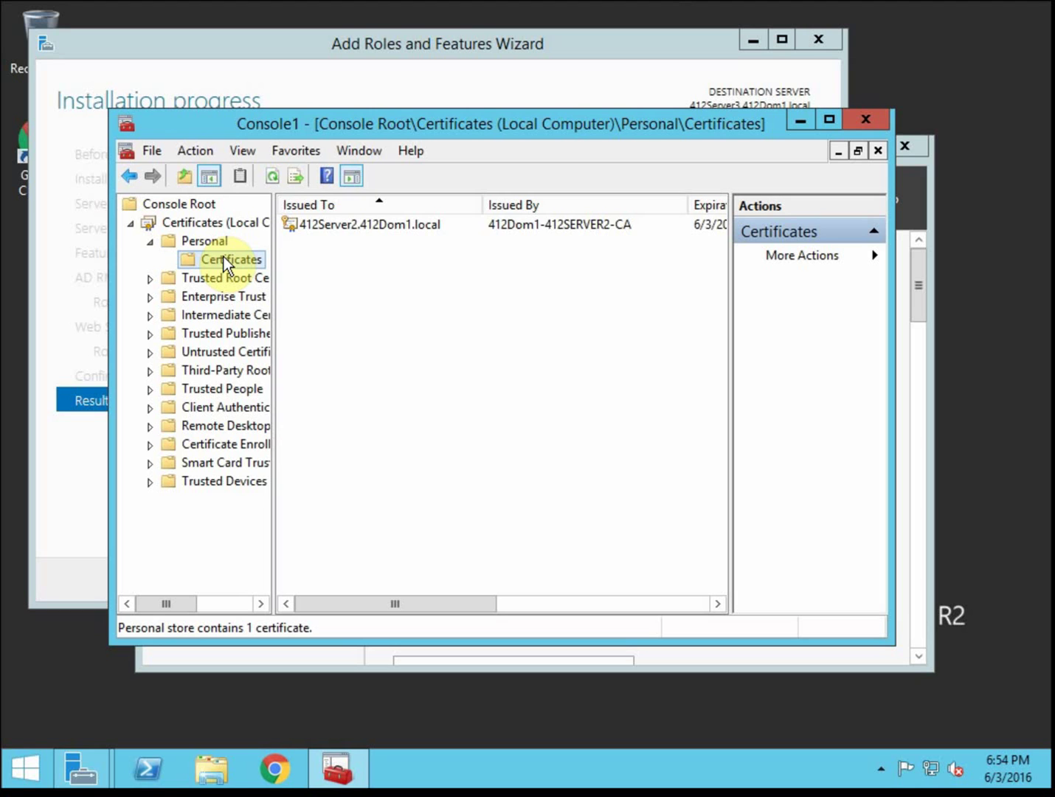
{"action": "right_click", "coordinate": [221, 257]}
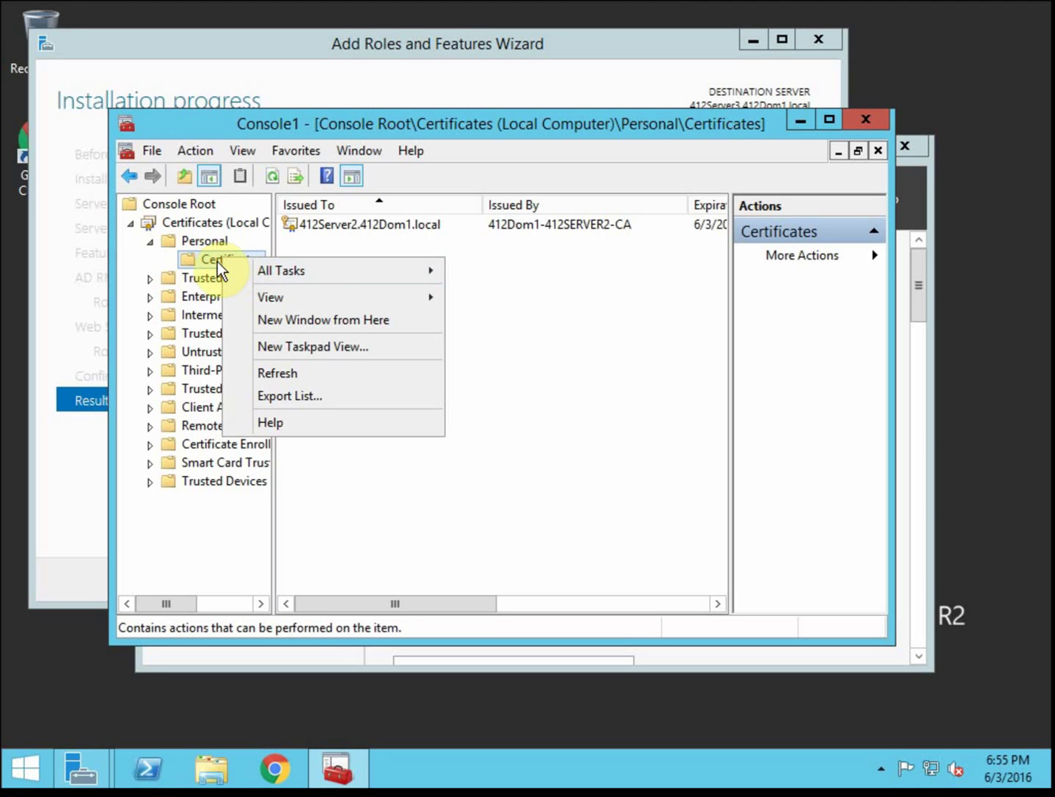
{"action": "left_click", "coordinate": [207, 262]}
{"action": "right_click", "coordinate": [227, 261]}
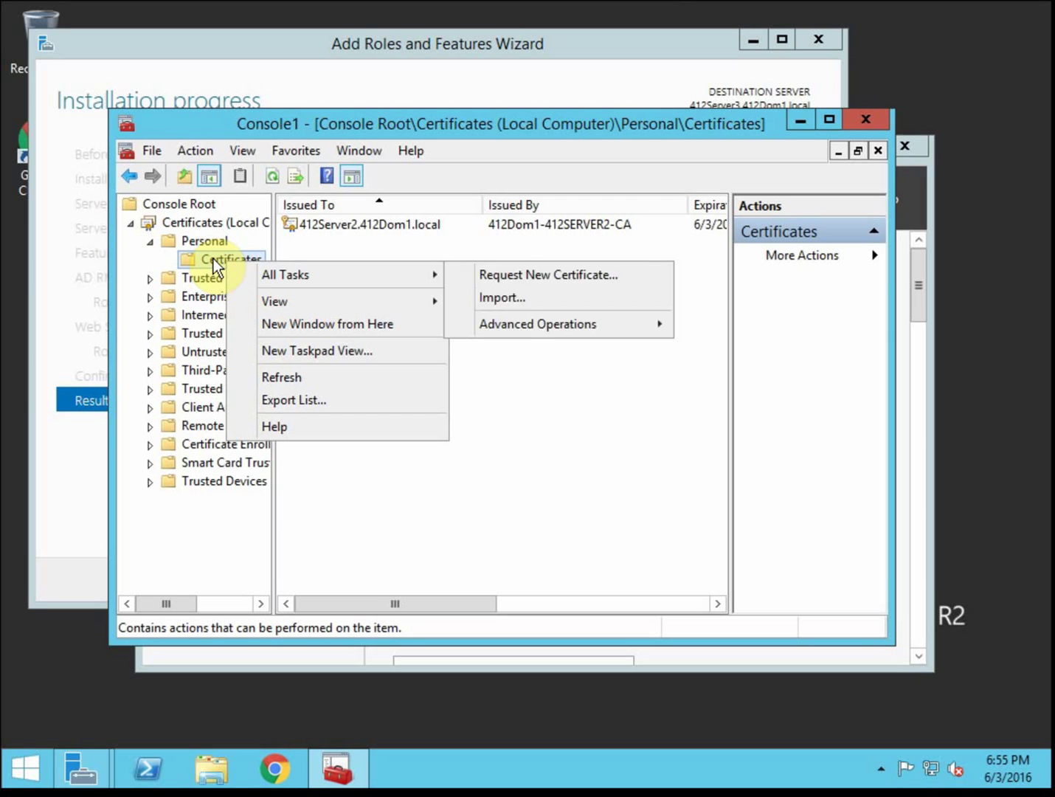
{"action": "mouse_move", "coordinate": [329, 273]}
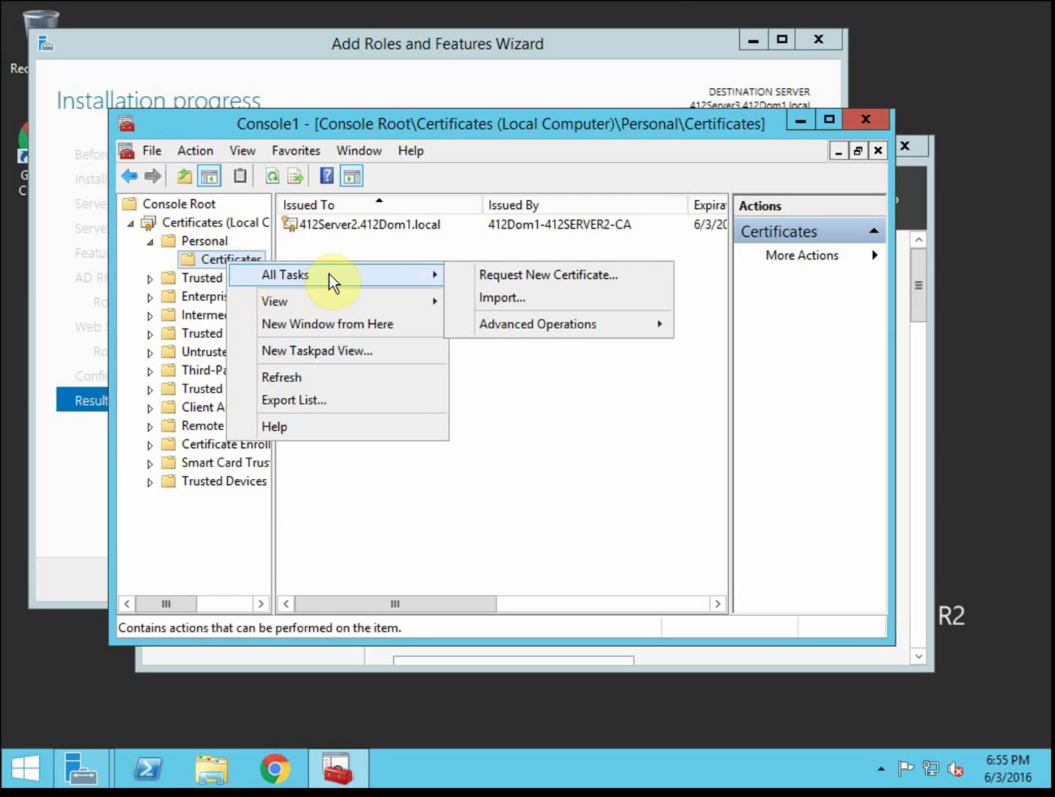
{"action": "left_click", "coordinate": [550, 276]}
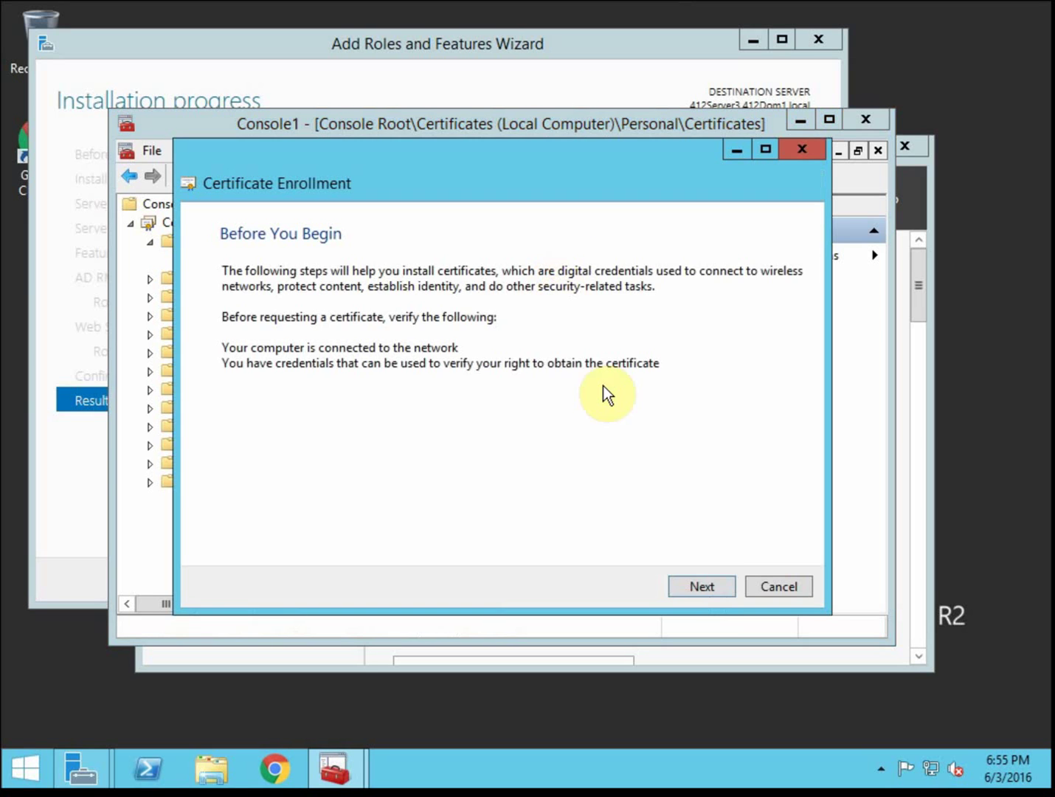
{"action": "left_click", "coordinate": [715, 581]}
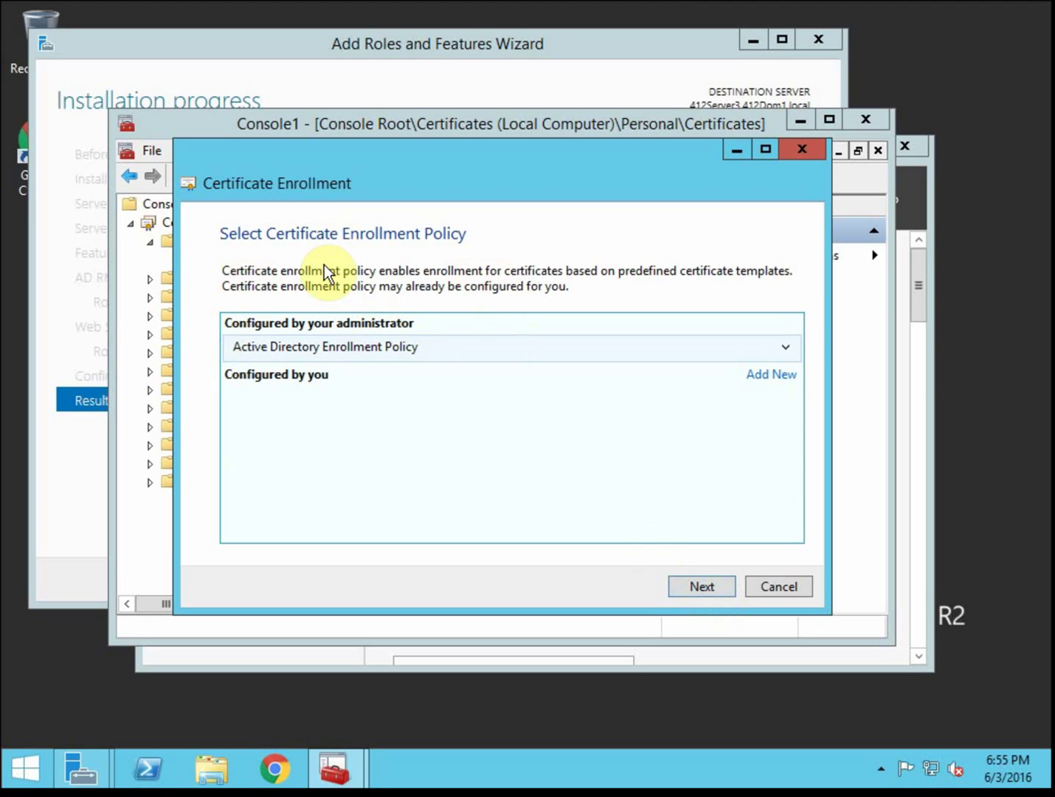
{"action": "left_click", "coordinate": [702, 586]}
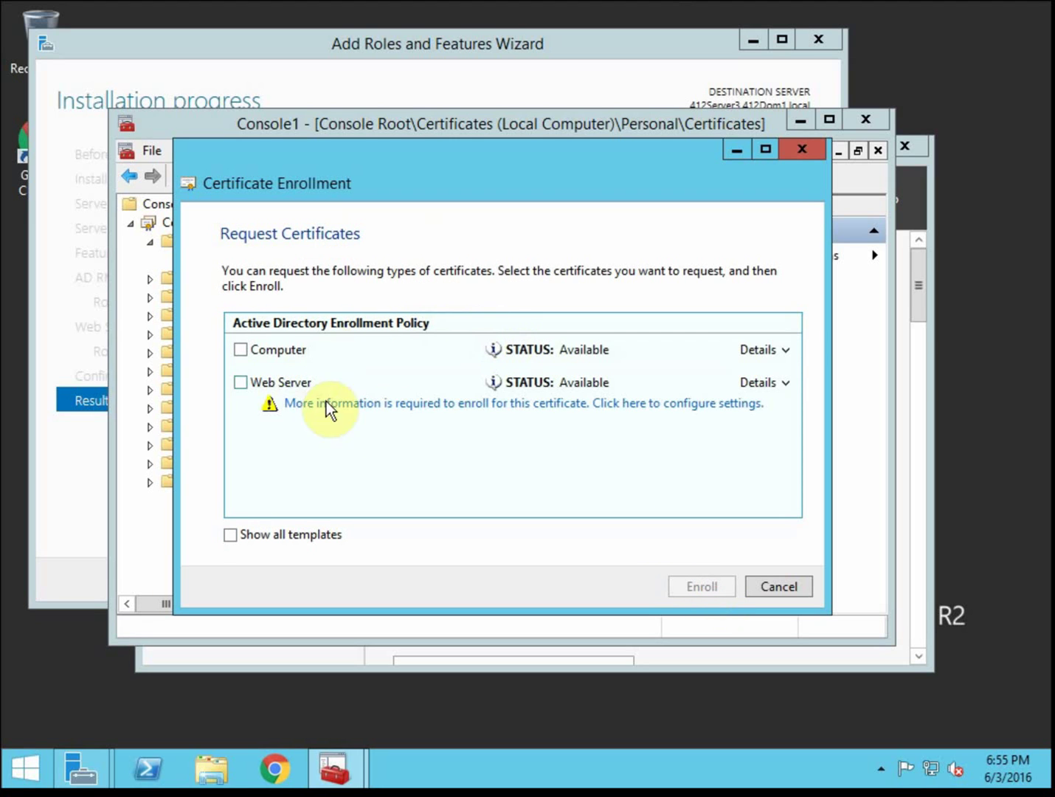
{"action": "left_click", "coordinate": [242, 383]}
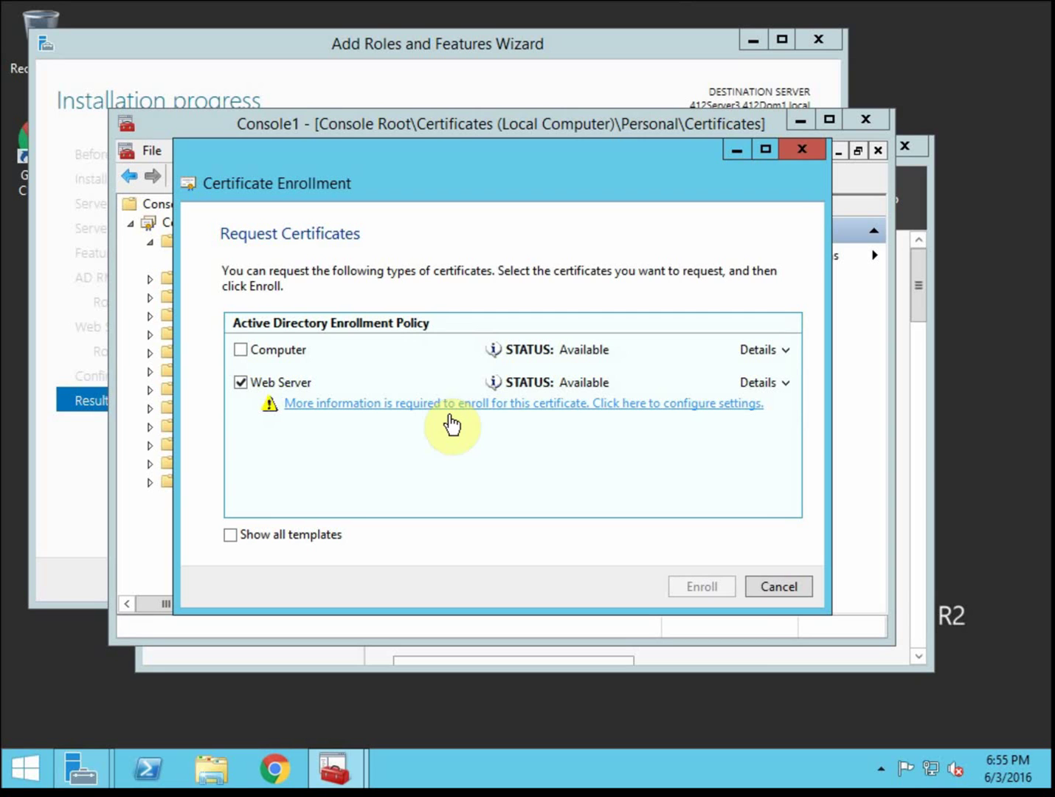
{"action": "left_click", "coordinate": [532, 405]}
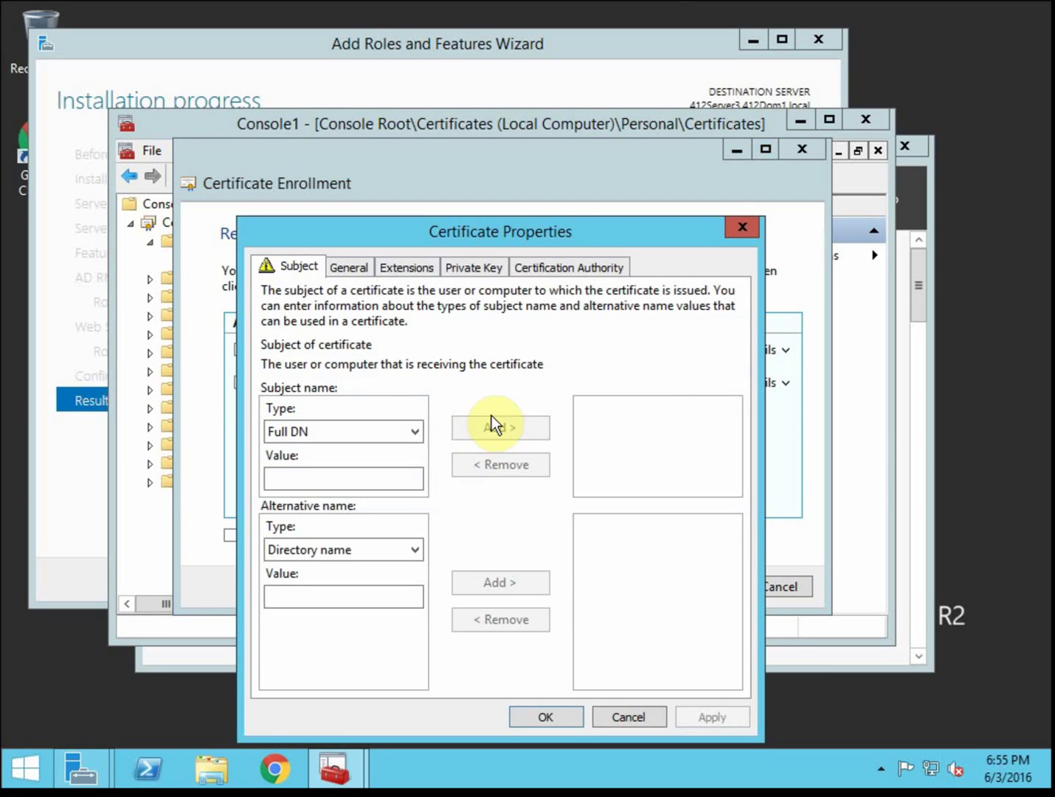
{"action": "left_click", "coordinate": [400, 434]}
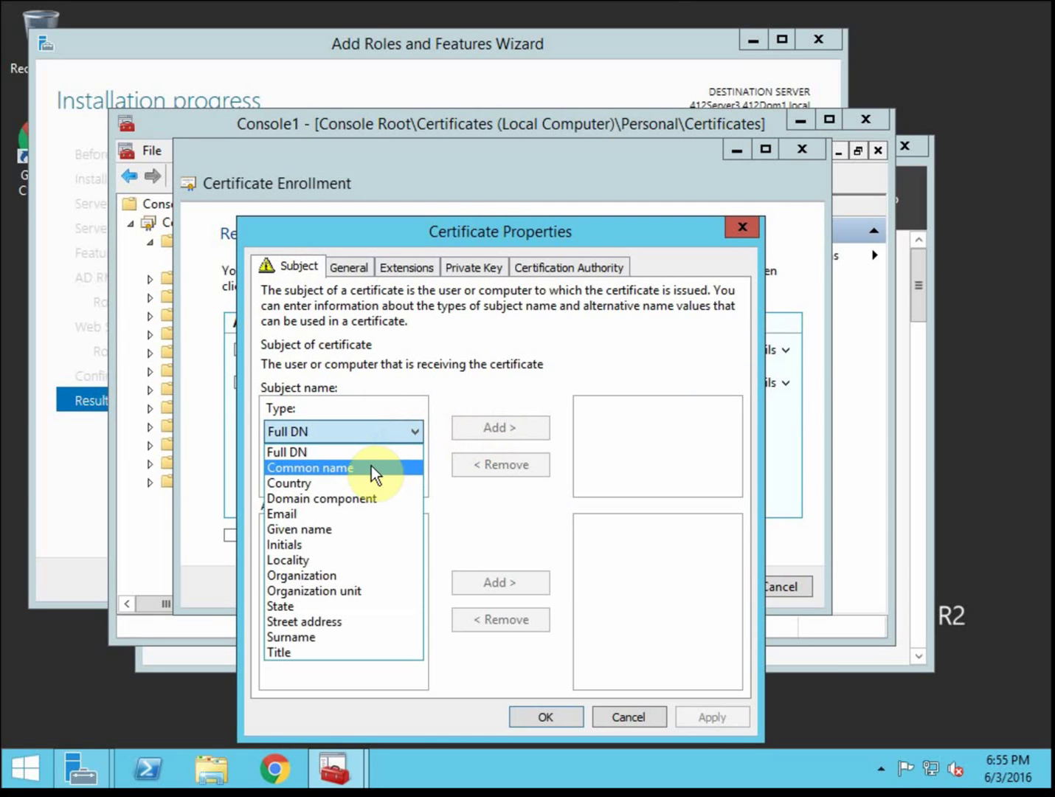
{"action": "left_click", "coordinate": [368, 467]}
{"action": "left_click", "coordinate": [322, 481]}
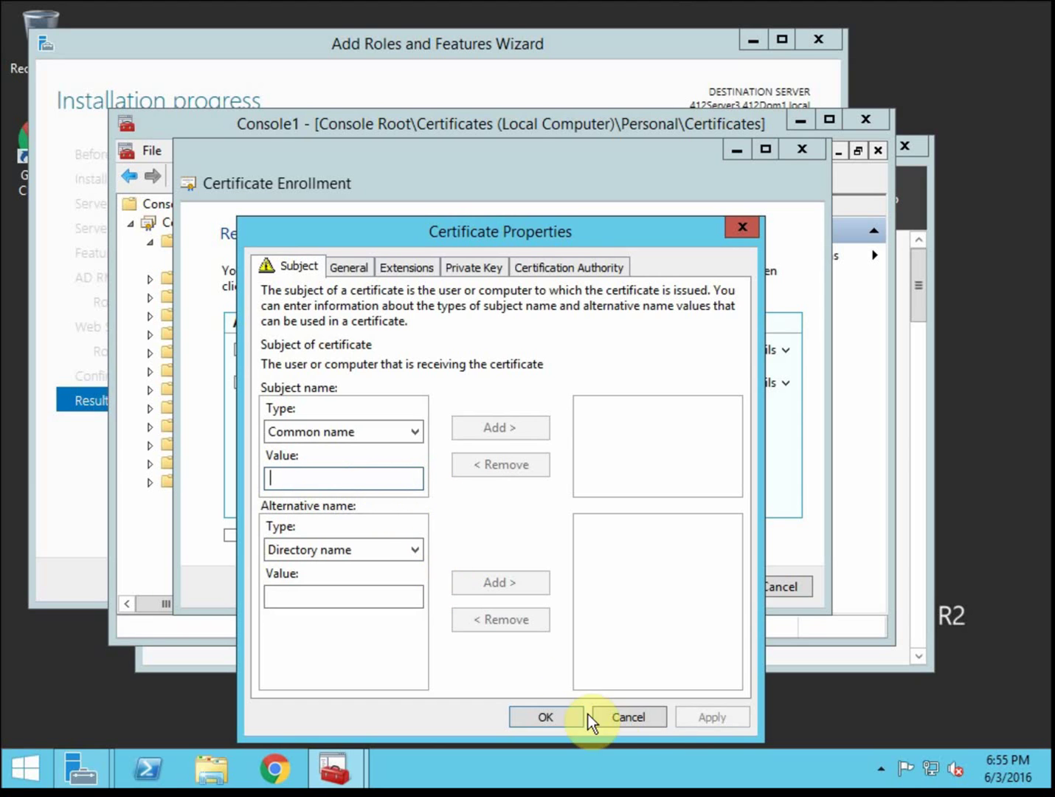
{"action": "left_click", "coordinate": [640, 710]}
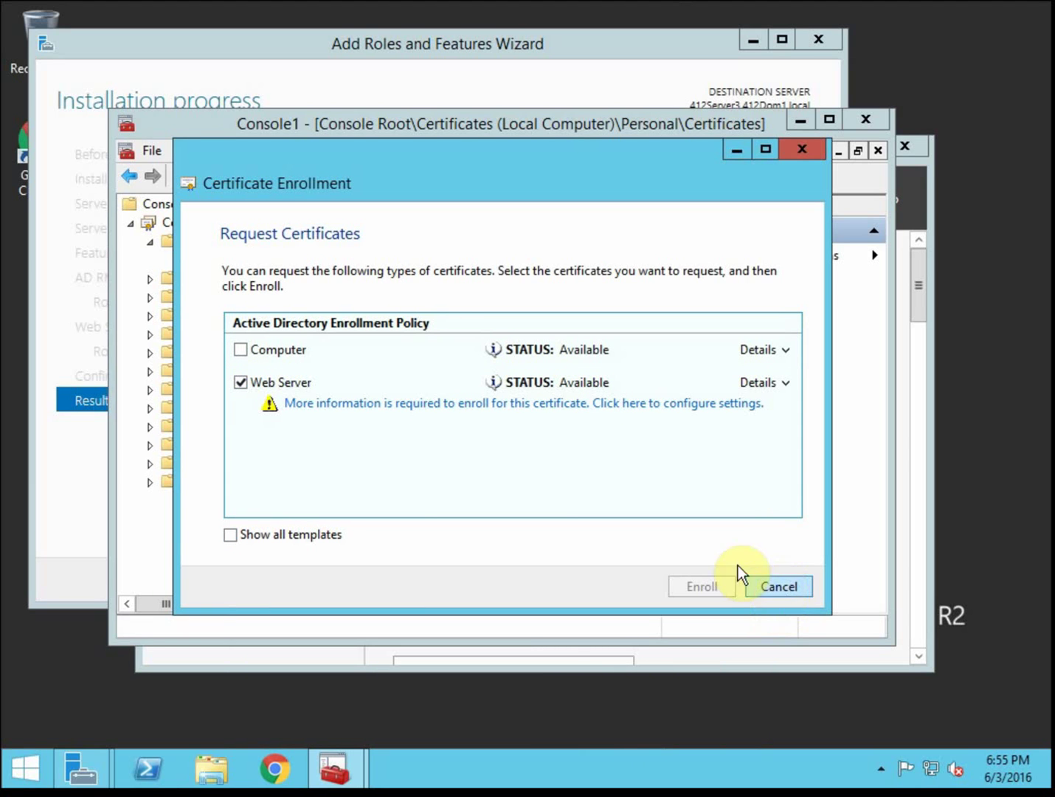
{"action": "left_click", "coordinate": [785, 588]}
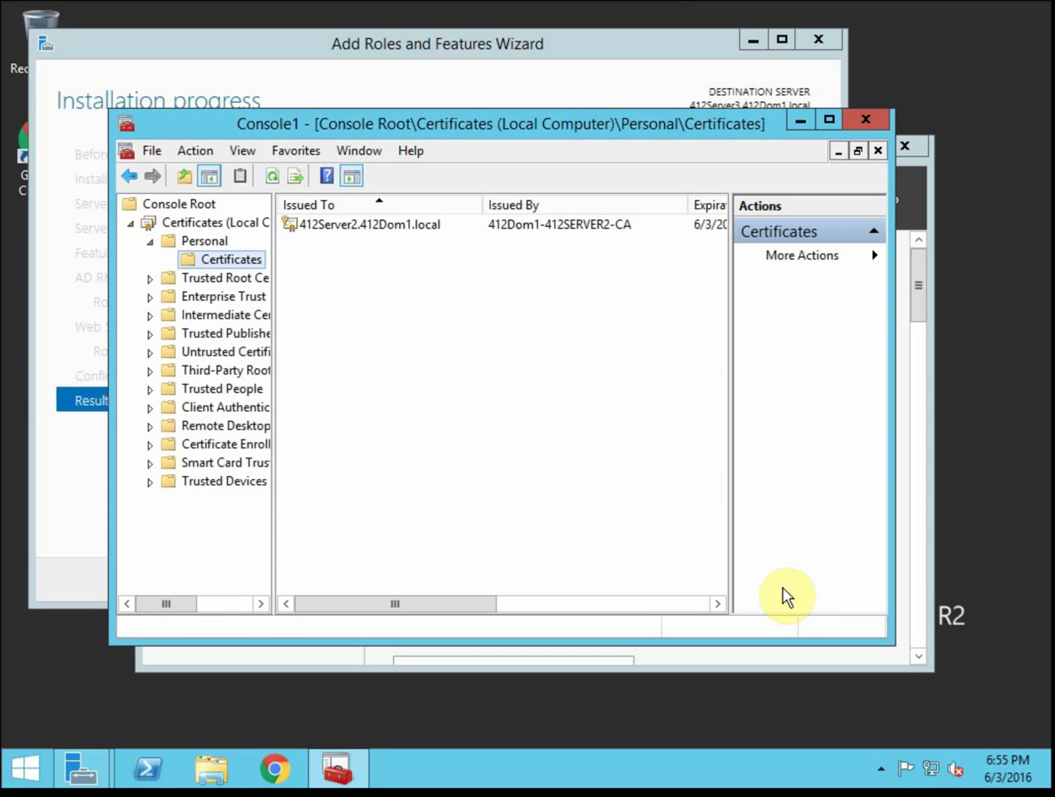
Close Console1 without saving the console settings
{"action": "left_click", "coordinate": [869, 124]}
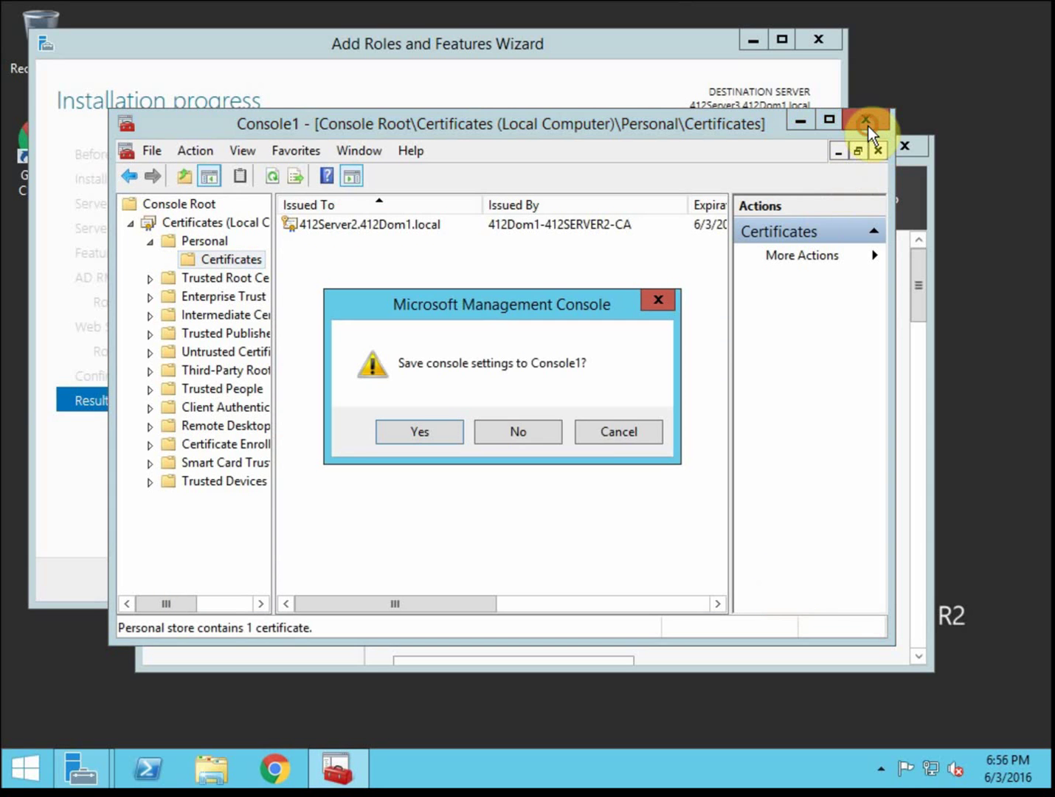
{"action": "left_click", "coordinate": [546, 430]}
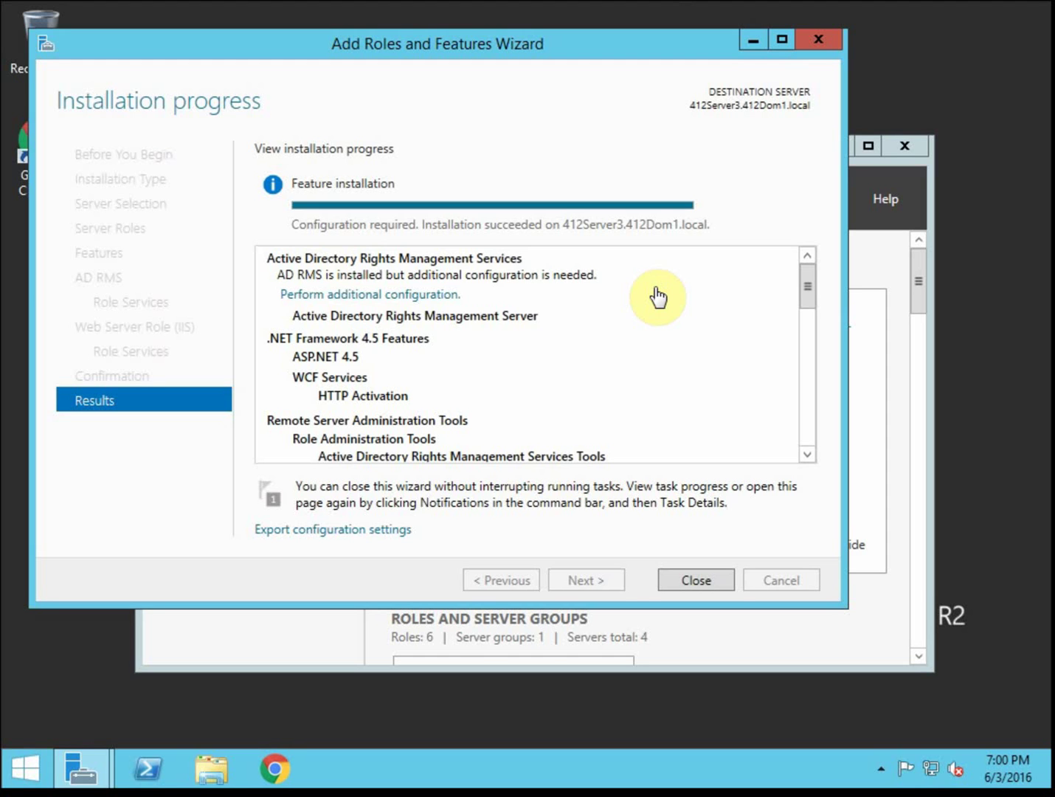
Launch the AD RMS configuration wizard for 412Server3 and choose to create a new root cluster
{"action": "left_click", "coordinate": [333, 293]}
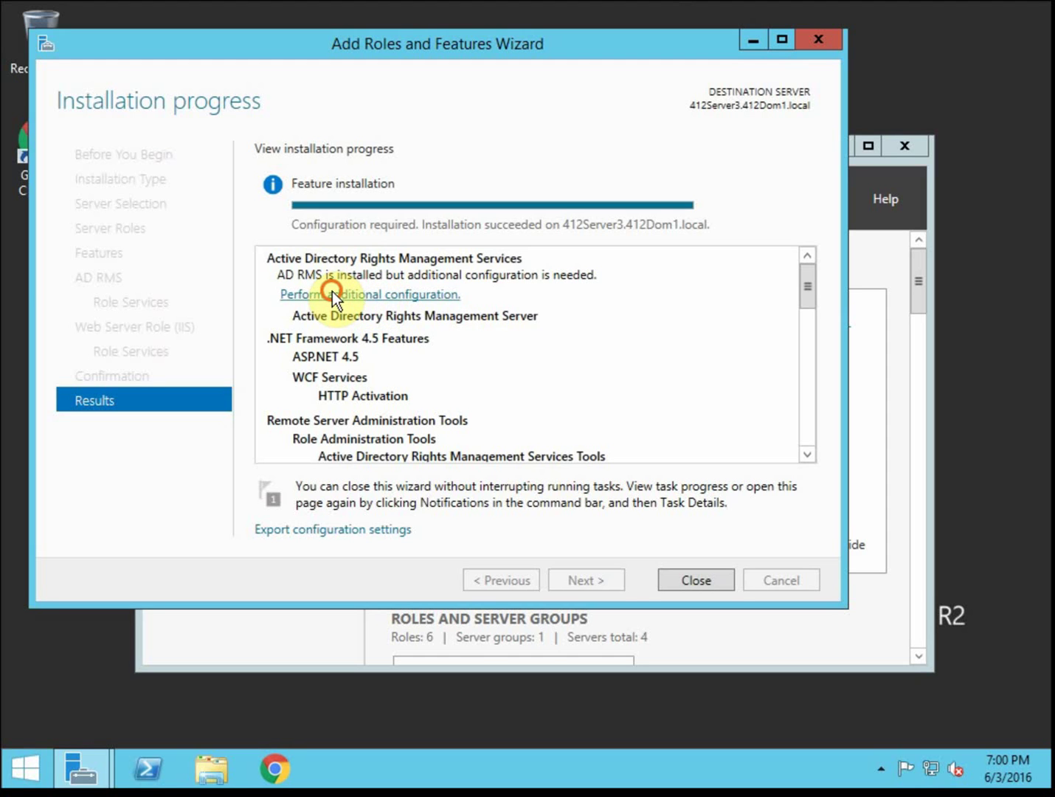
{"action": "left_click", "coordinate": [332, 293]}
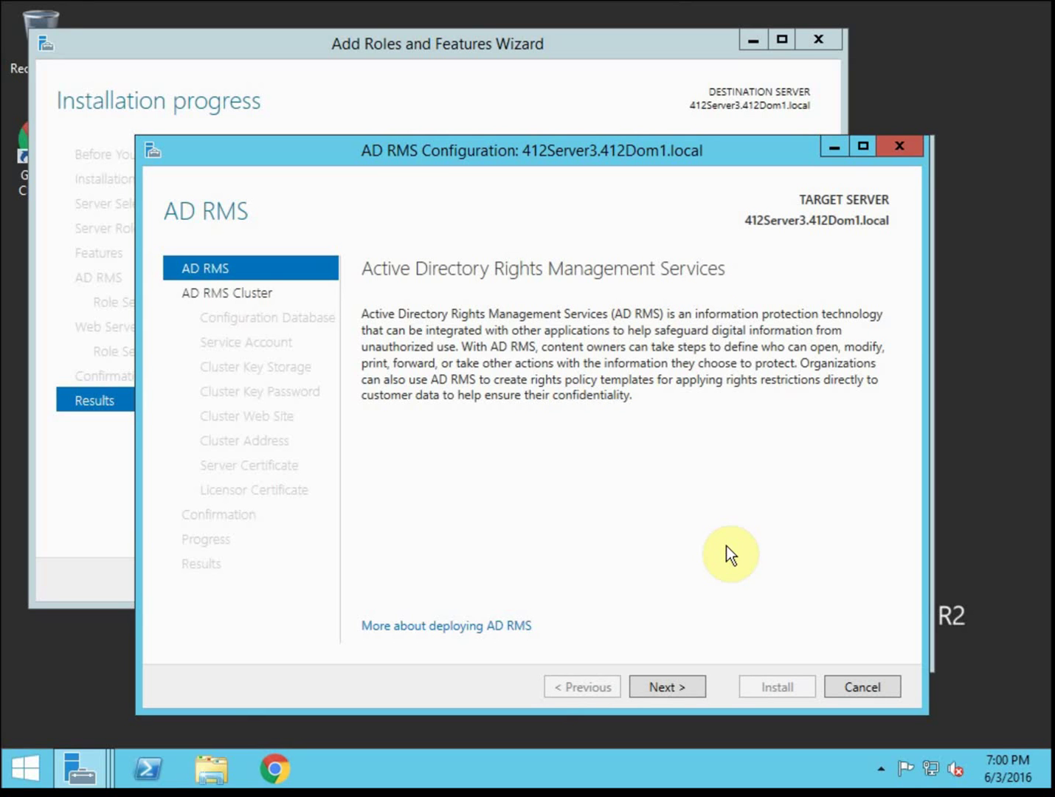
{"action": "left_click", "coordinate": [679, 684]}
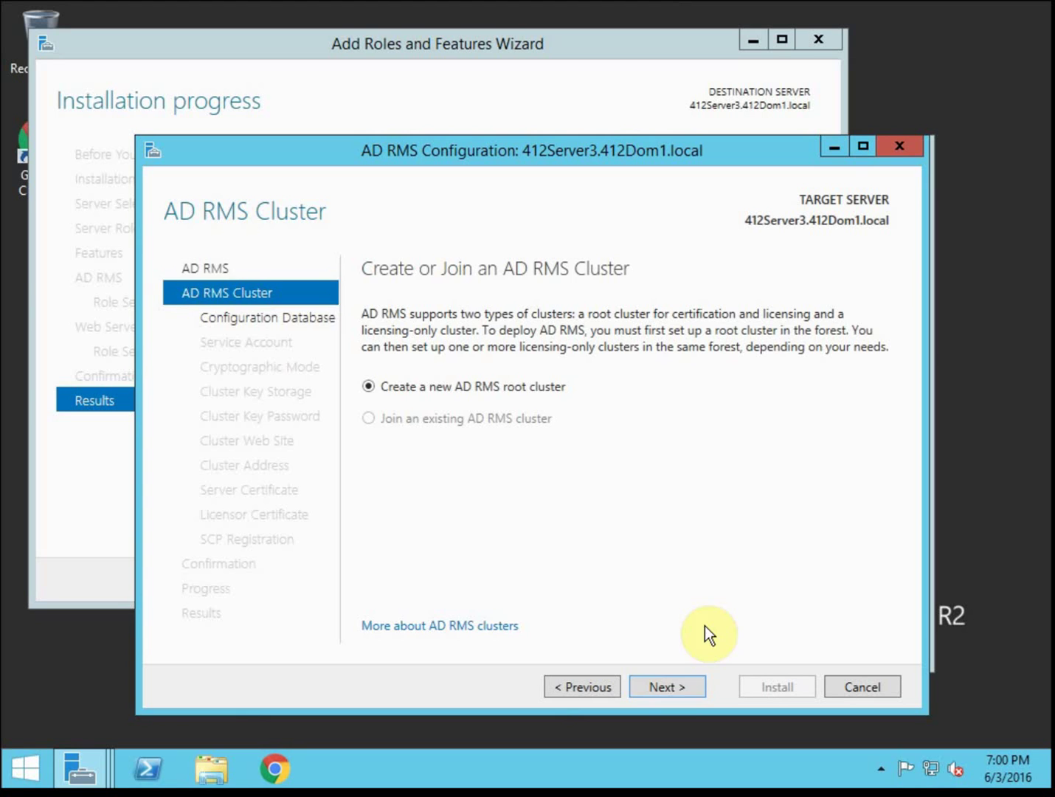
{"action": "left_click", "coordinate": [678, 686]}
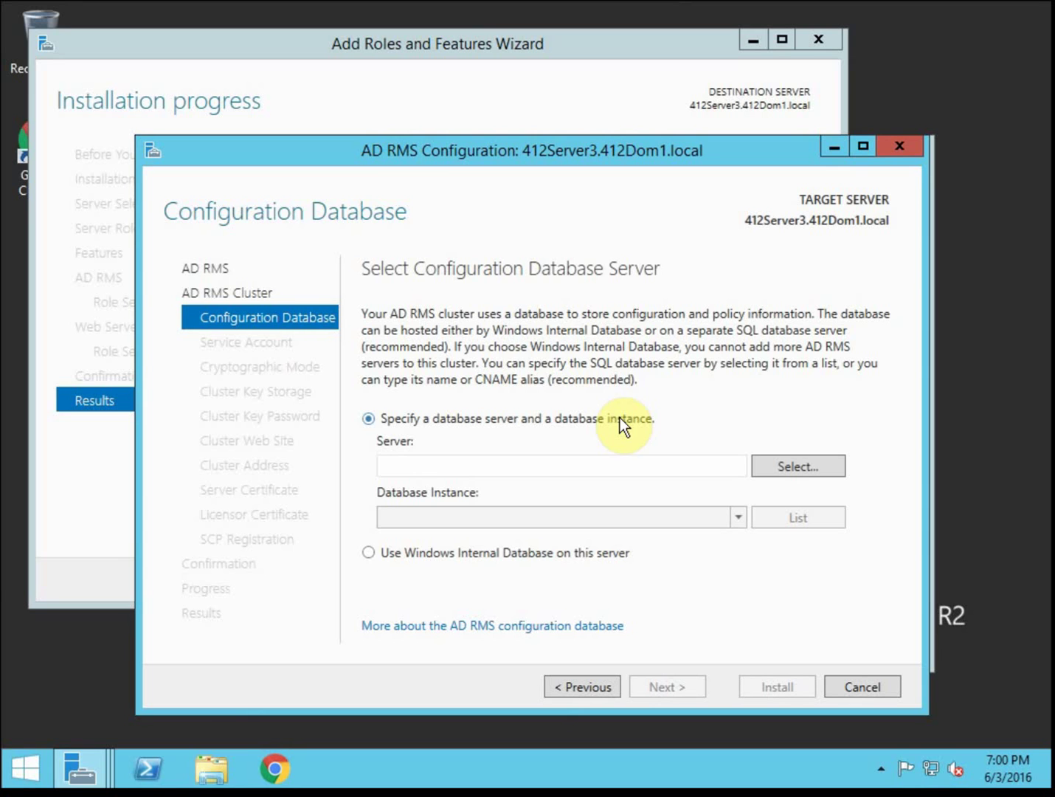
Store the AD RMS configuration database in Windows Internal Database on this server
{"action": "left_click", "coordinate": [565, 559]}
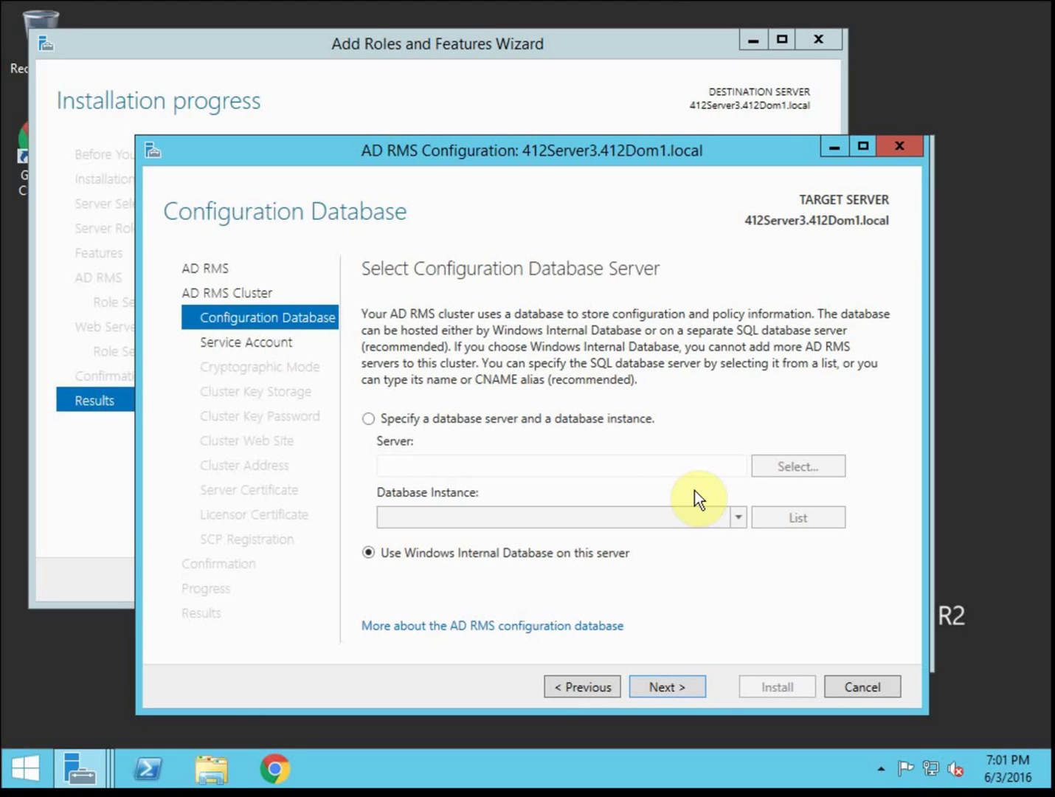
{"action": "left_click", "coordinate": [679, 681]}
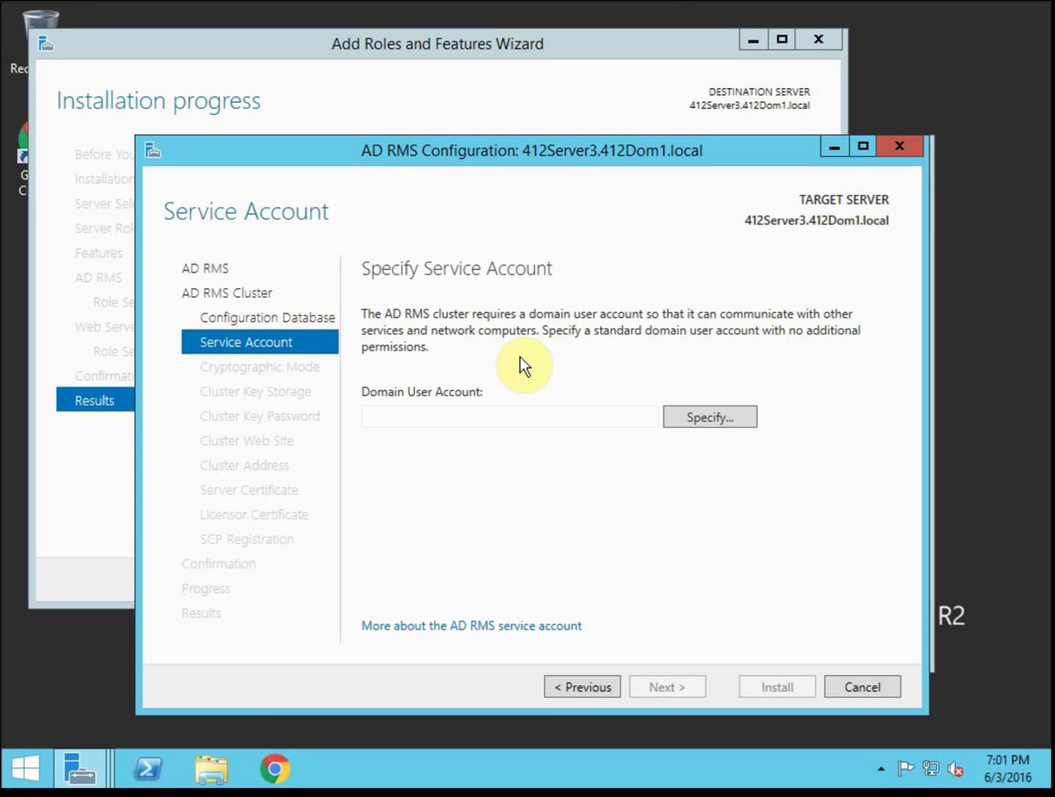
Specify the ADRMSsvc domain account and its password as the AD RMS service account
{"action": "left_click", "coordinate": [700, 415]}
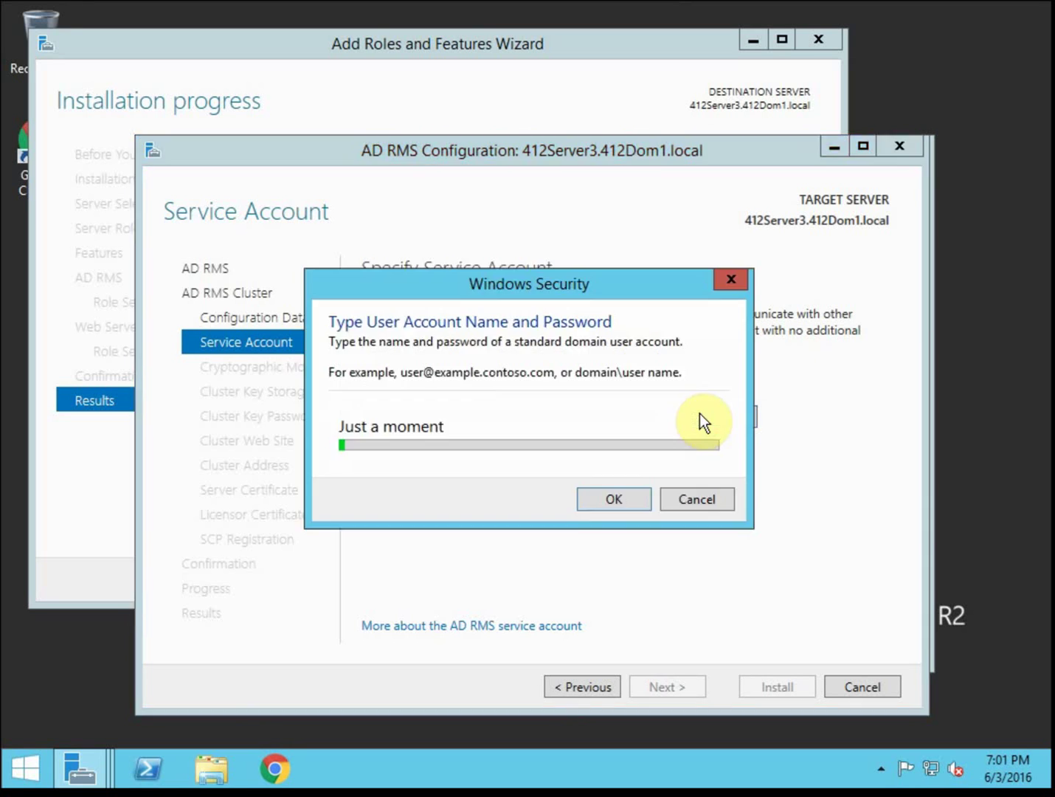
{"action": "left_click", "coordinate": [525, 428]}
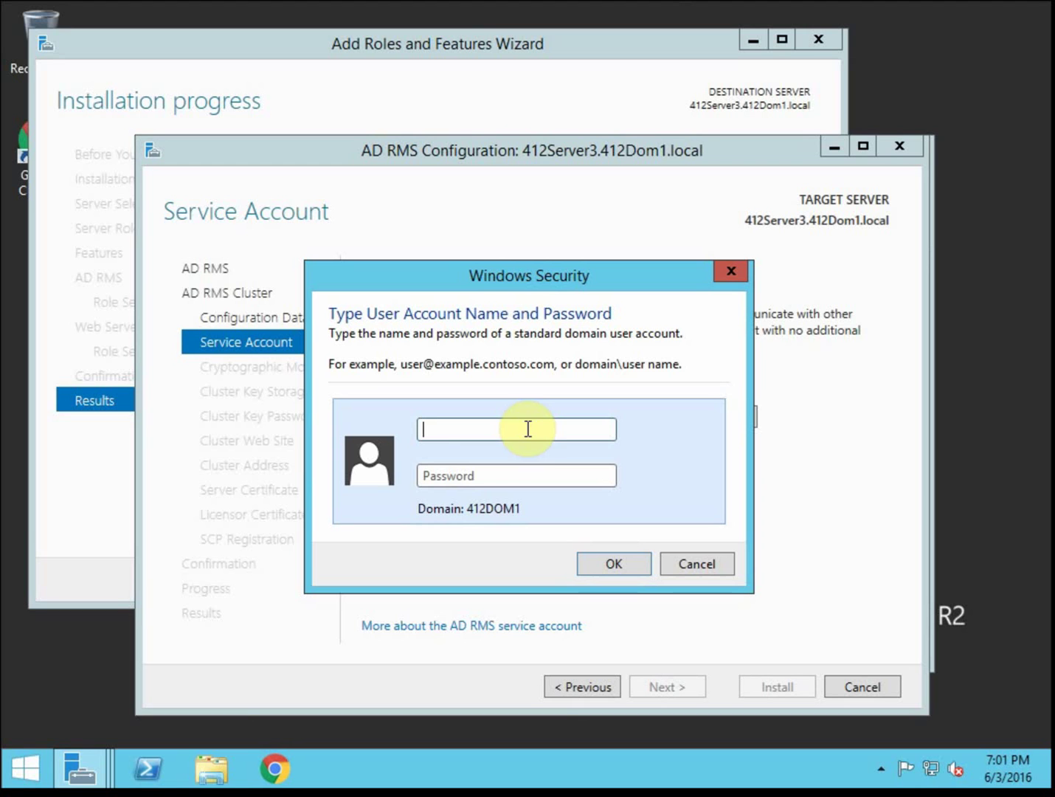
{"action": "type", "text": "ADRMSsvc"}
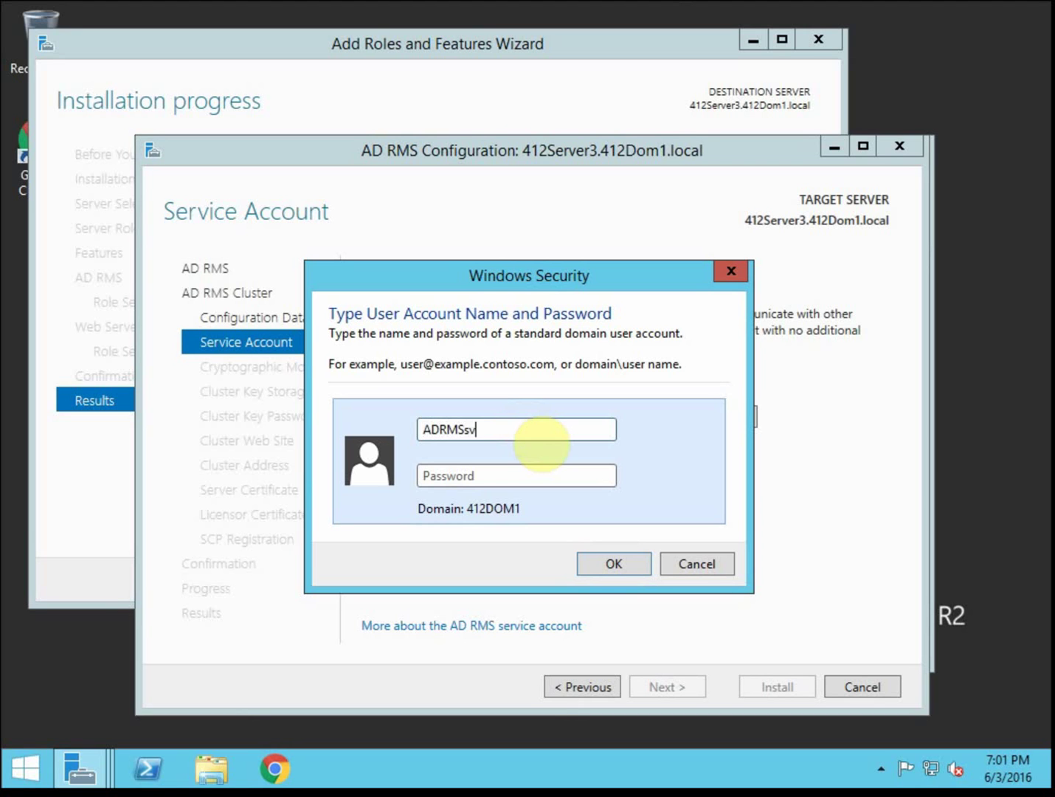
{"action": "key", "text": "Tab"}
{"action": "type", "text": "•••••••••"}
{"action": "key", "text": "Return"}
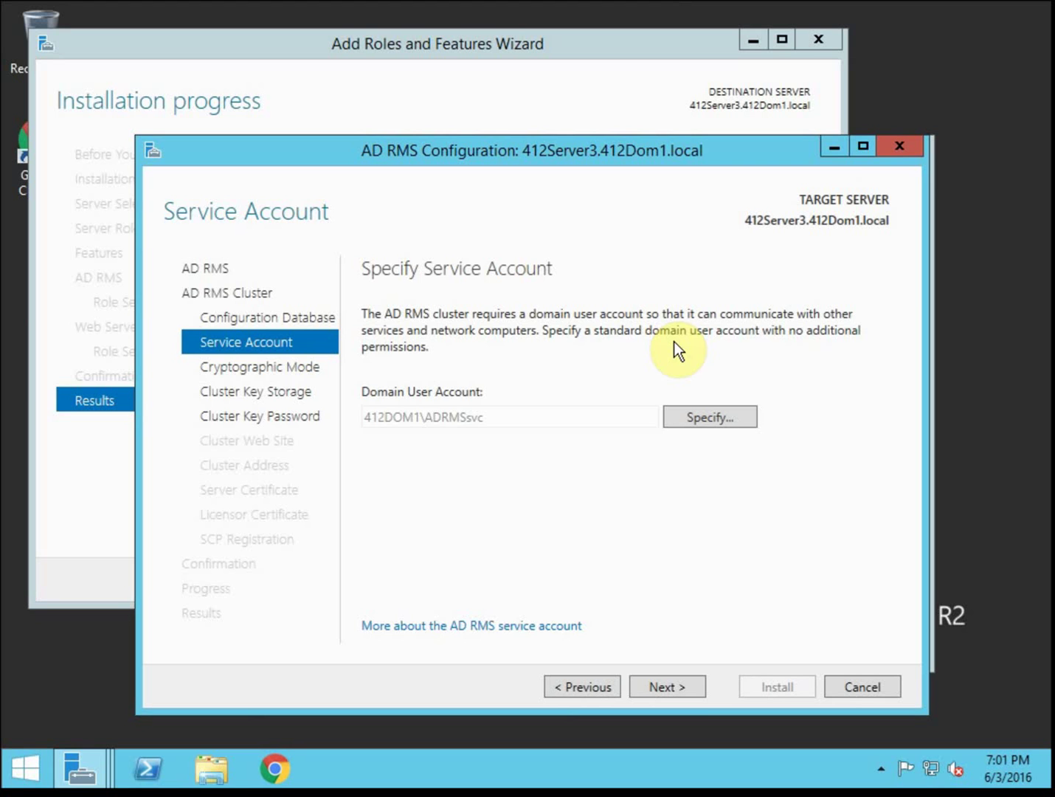
{"action": "left_click", "coordinate": [684, 690]}
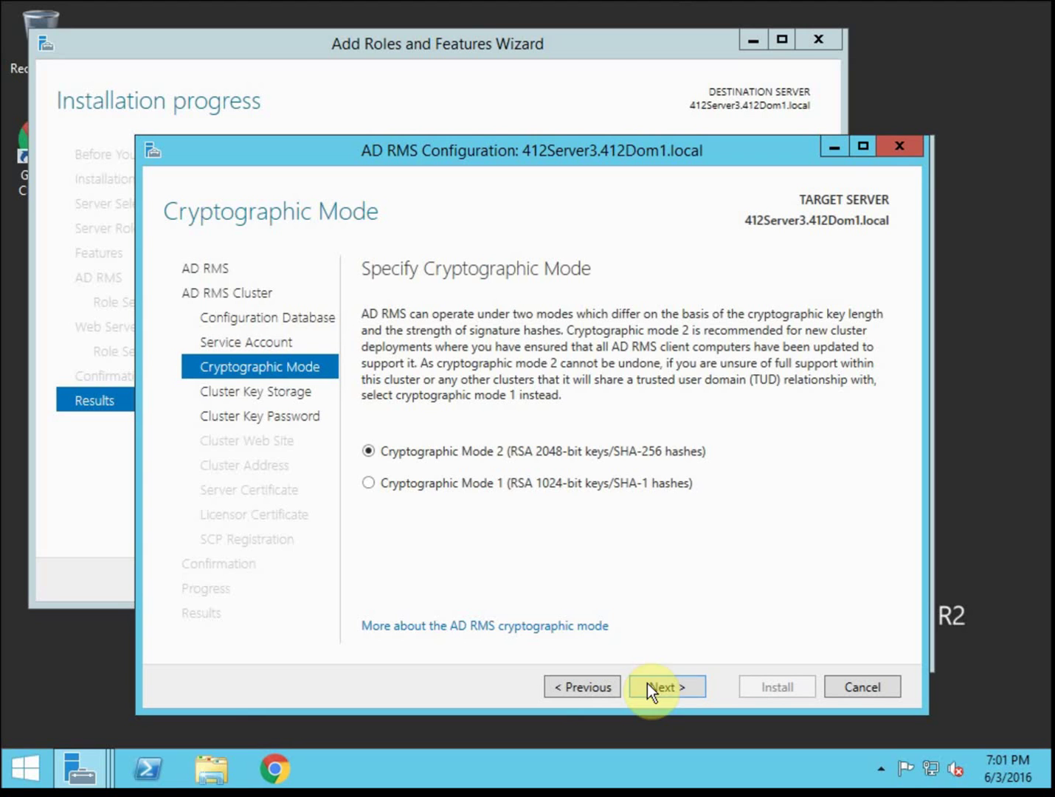
Keep Cryptographic Mode 2 and advance to Cluster Key Storage
{"action": "left_click", "coordinate": [668, 686]}
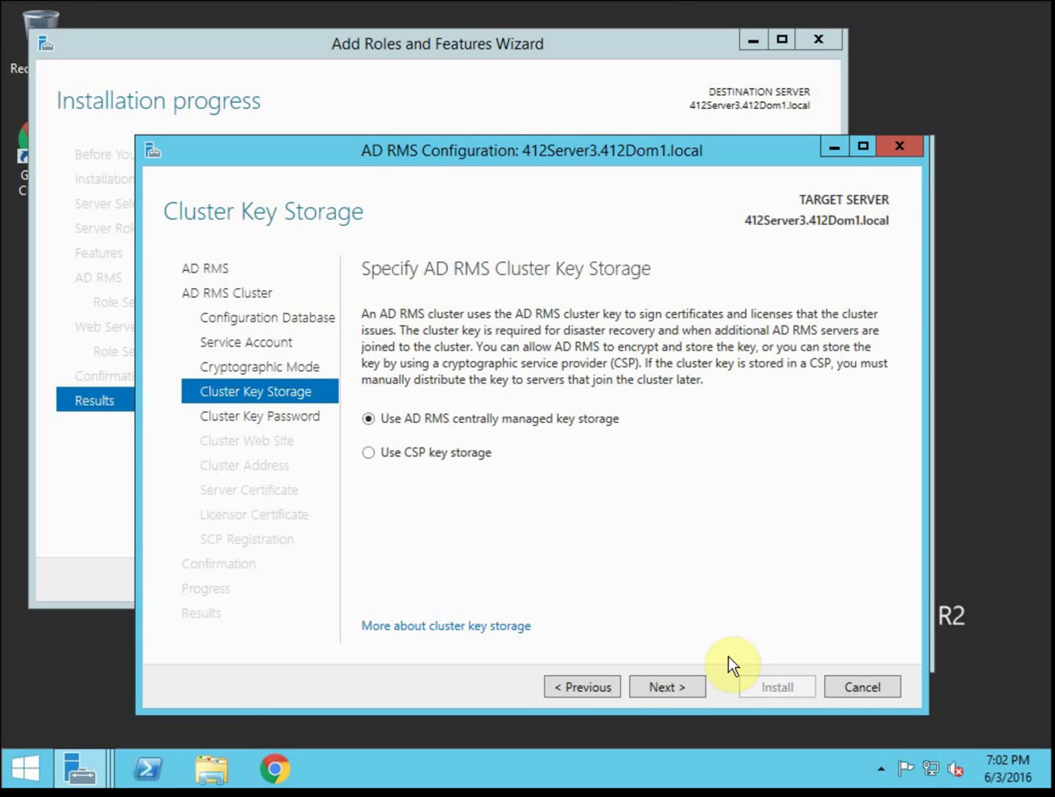
Keep centrally managed key storage, then enter and confirm the cluster key password
{"action": "left_click", "coordinate": [678, 683]}
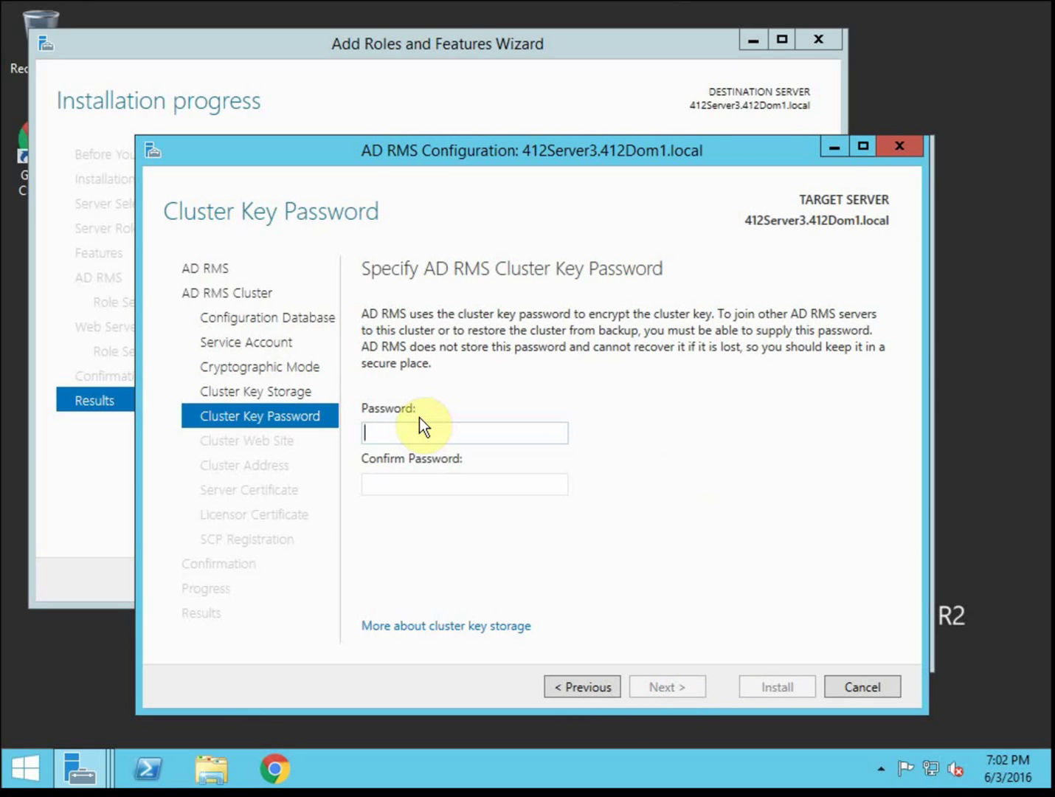
{"action": "type", "text": "P"}
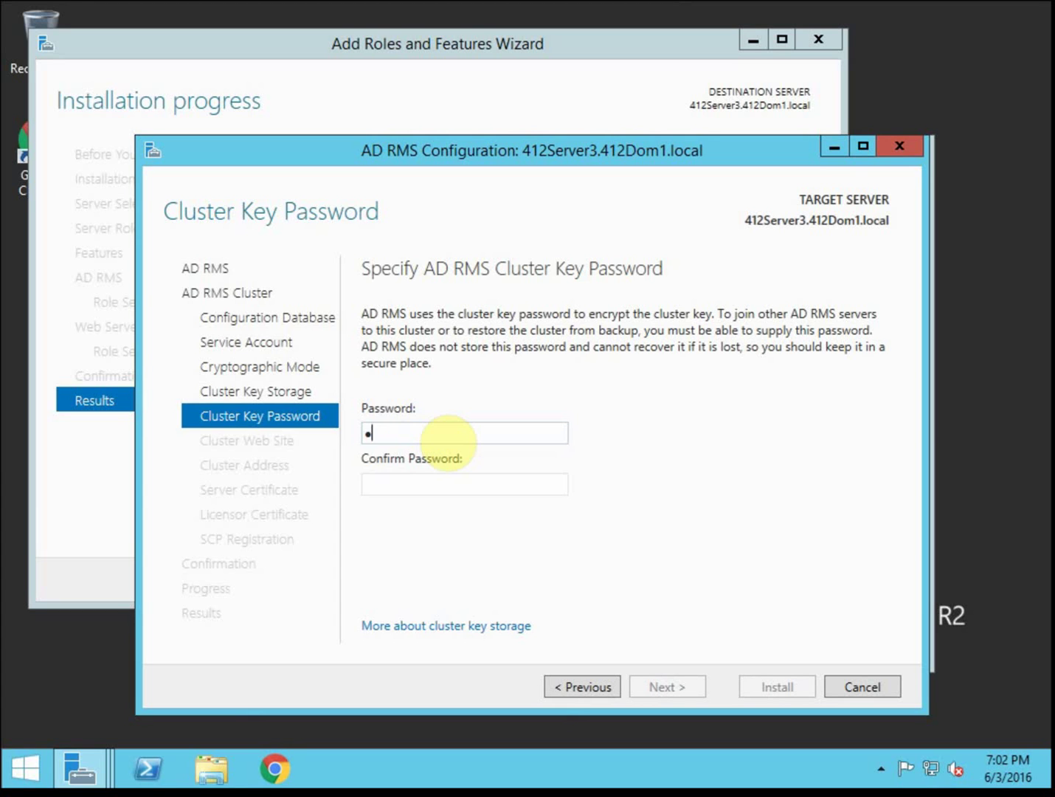
{"action": "type", "text": "assword1!"}
{"action": "key", "text": "Tab"}
{"action": "type", "text": "Pa"}
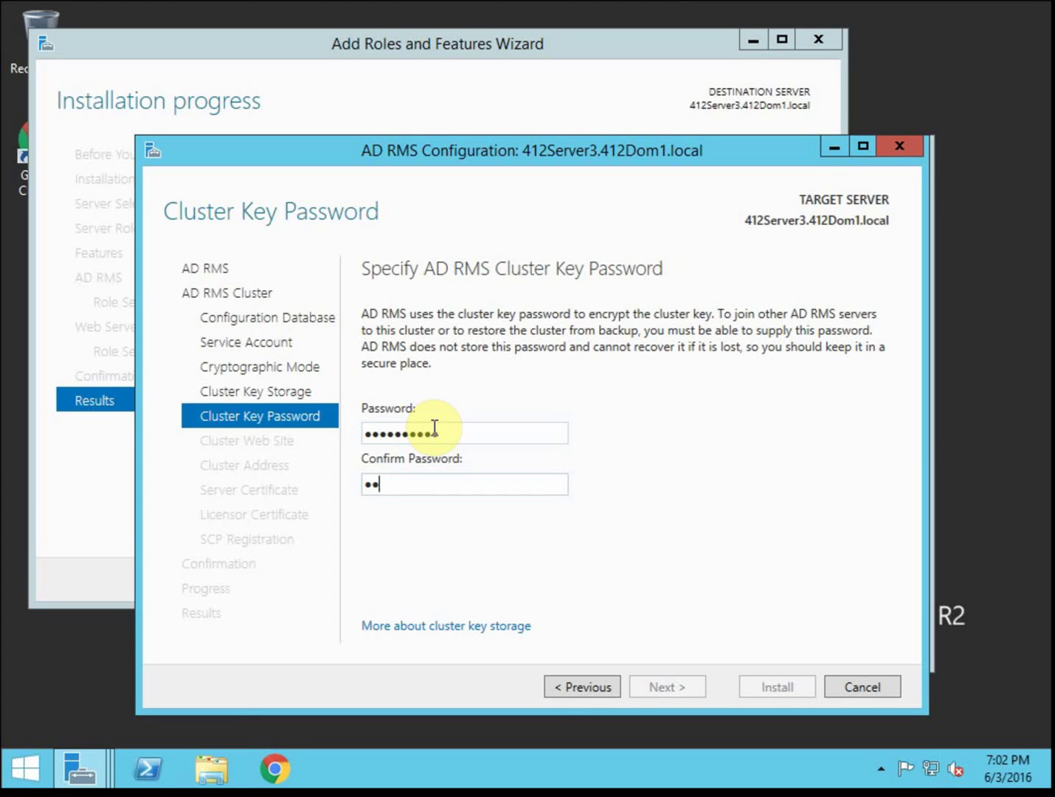
{"action": "type", "text": "ssword1!"}
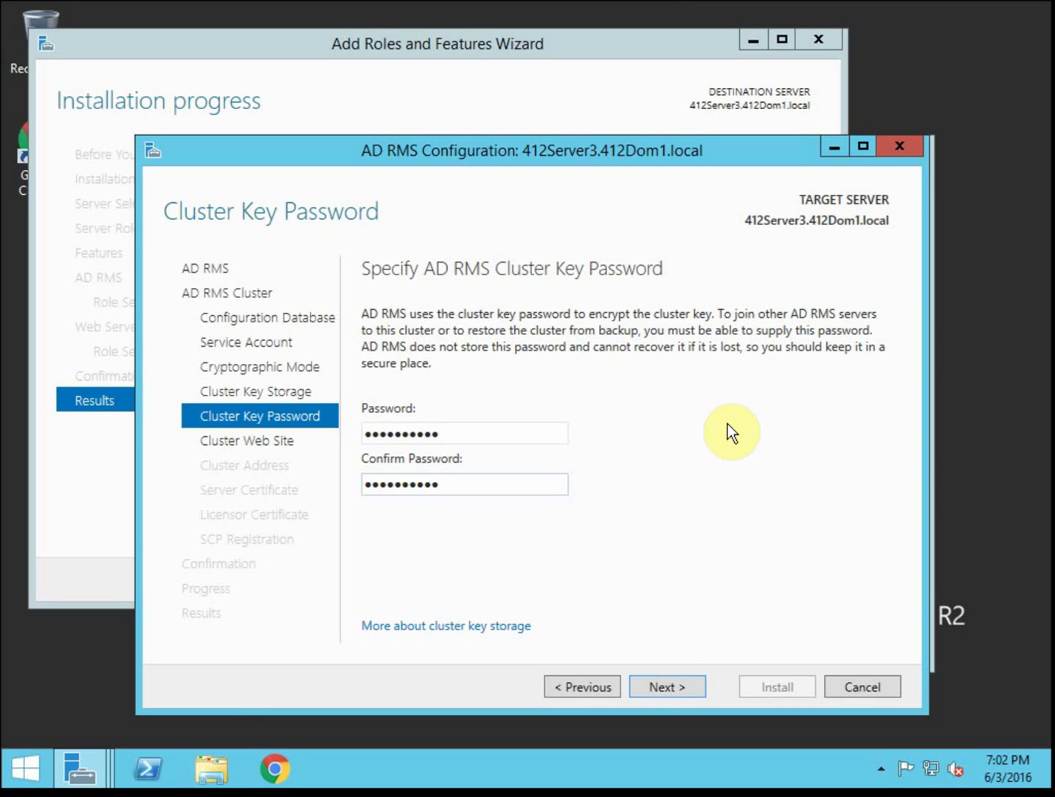
{"action": "left_click", "coordinate": [548, 434]}
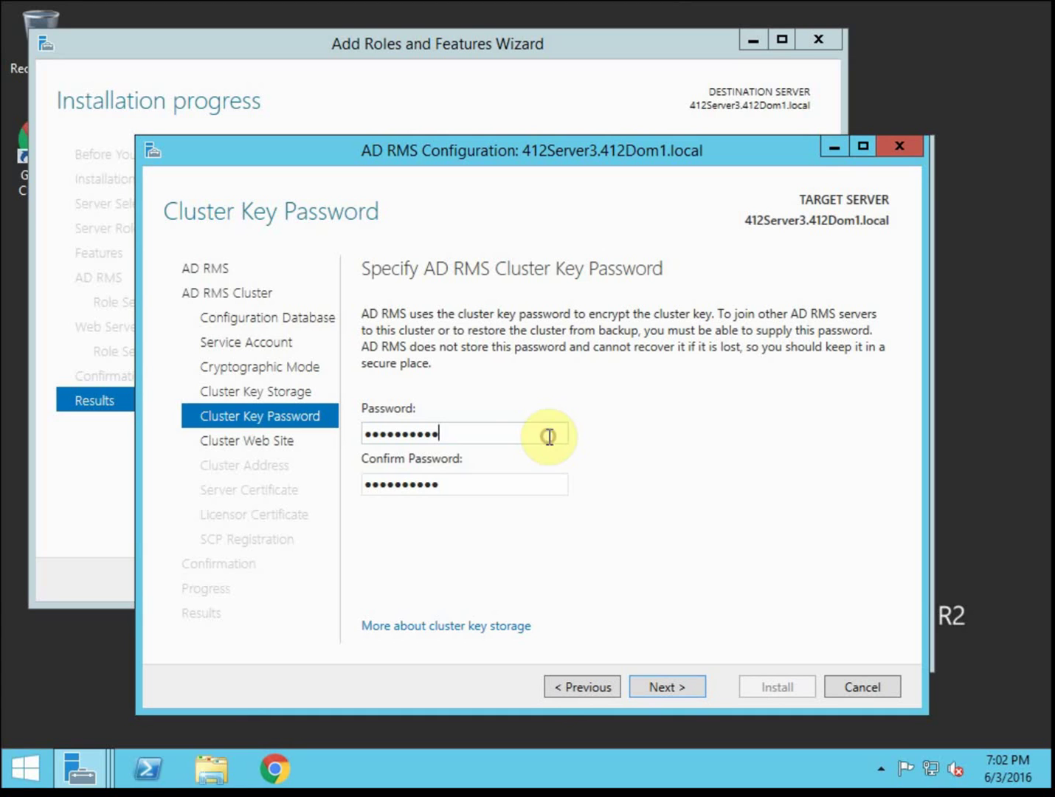
{"action": "left_click", "coordinate": [547, 487]}
{"action": "left_click", "coordinate": [562, 432]}
{"action": "left_click", "coordinate": [529, 483]}
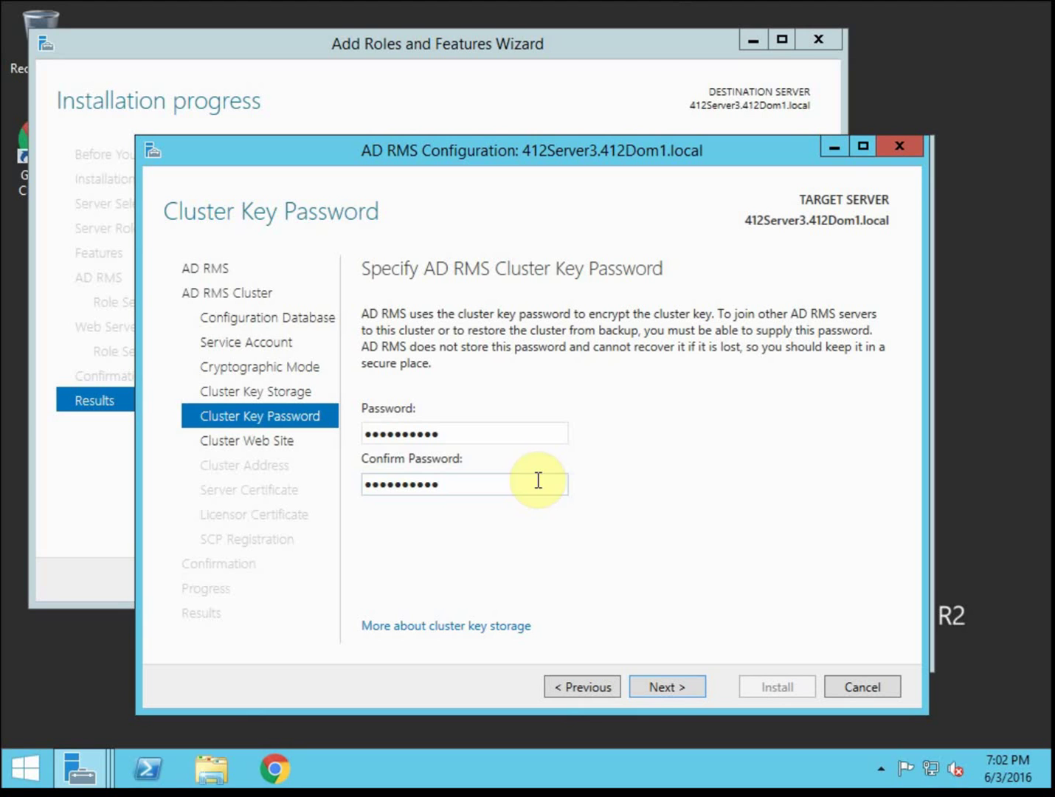
{"action": "left_click", "coordinate": [667, 688]}
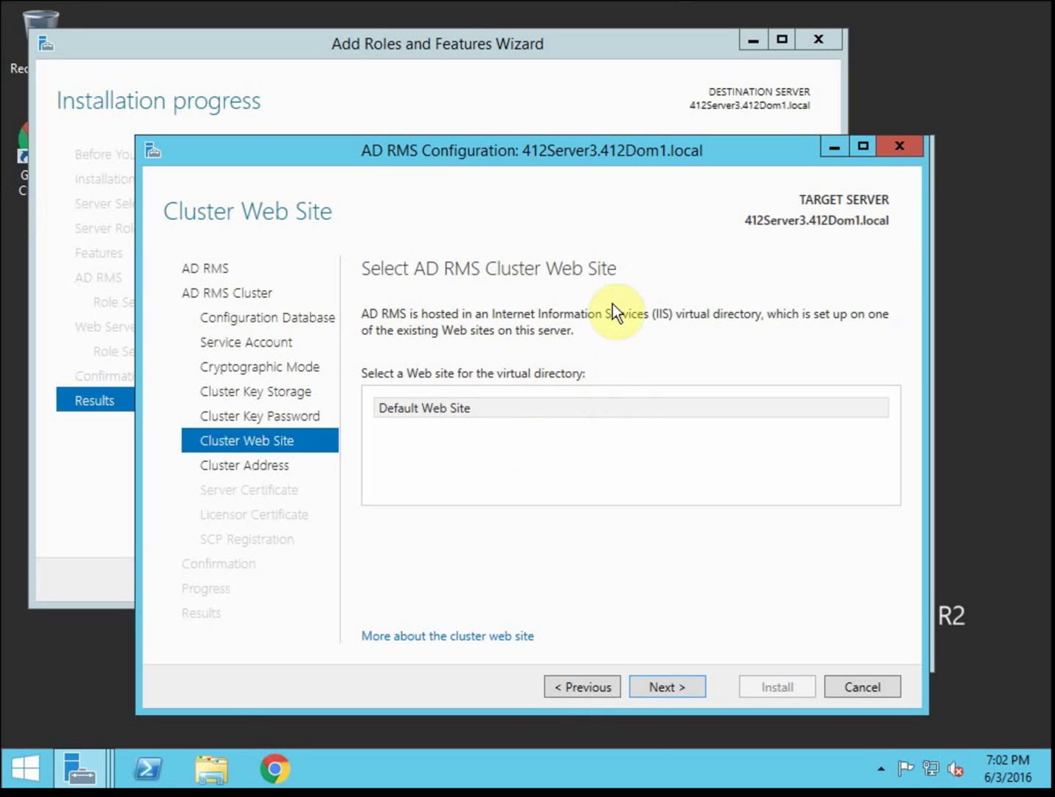
Host AD RMS on Default Web Site with SSL address 412Server3.412Dom1.local, port 443
{"action": "left_click", "coordinate": [686, 688]}
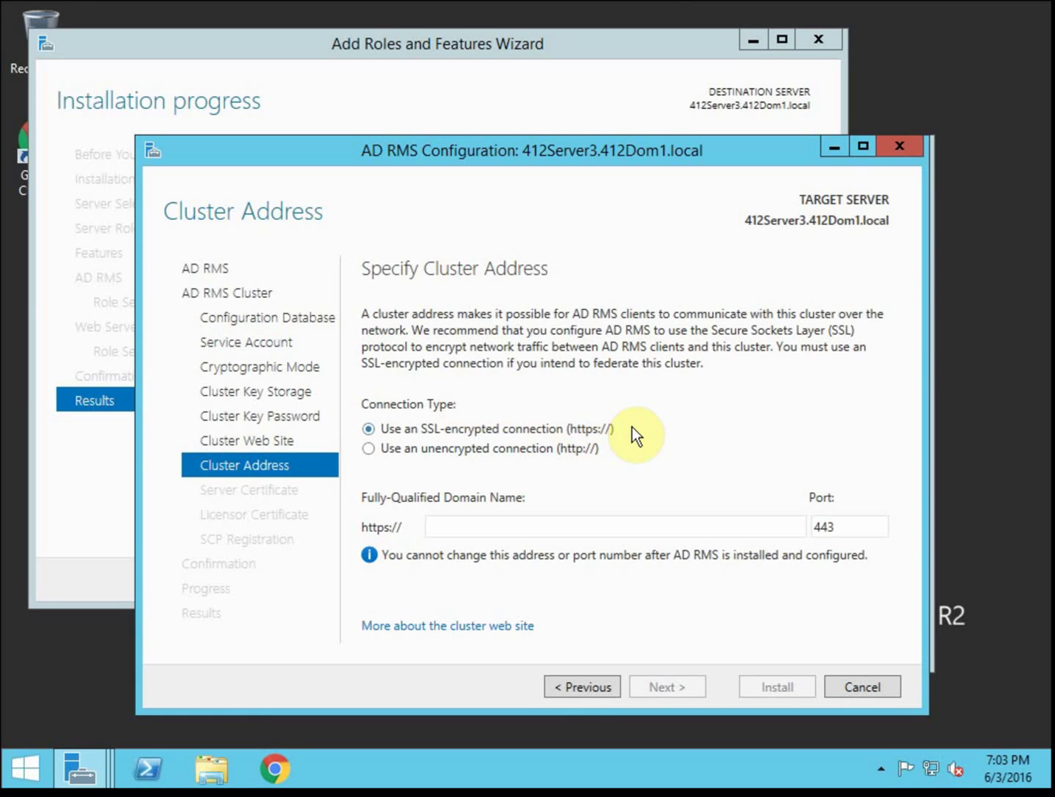
{"action": "left_click", "coordinate": [545, 529]}
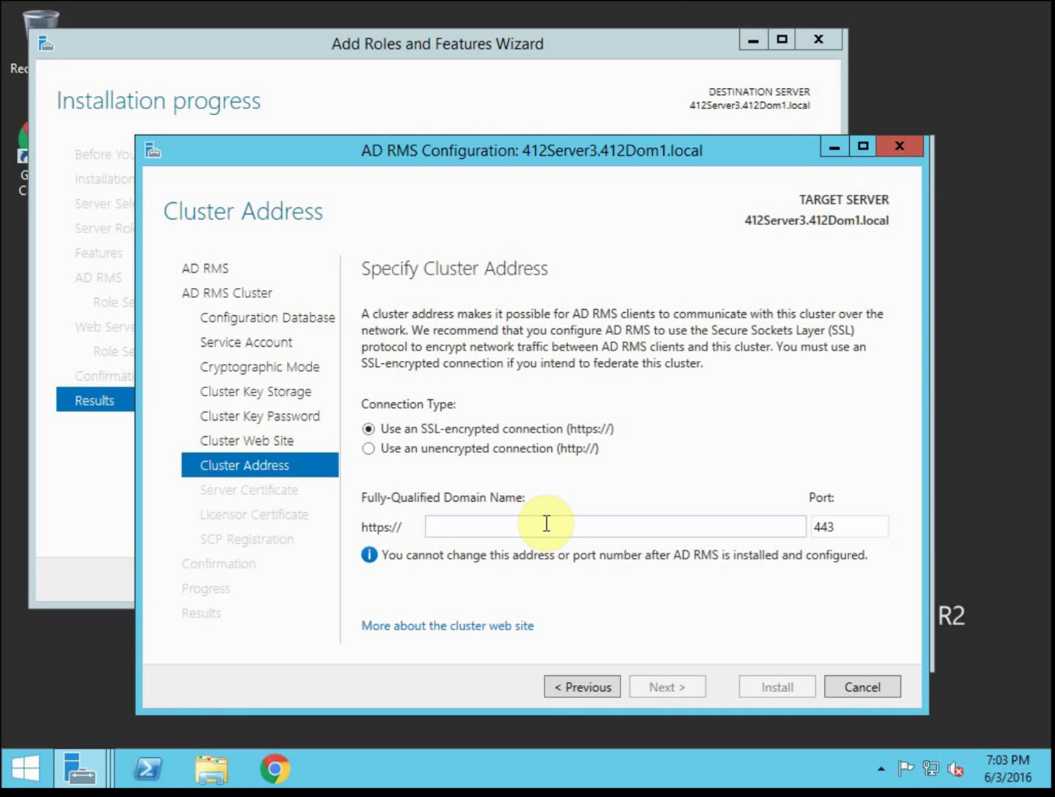
{"action": "type", "text": "413"}
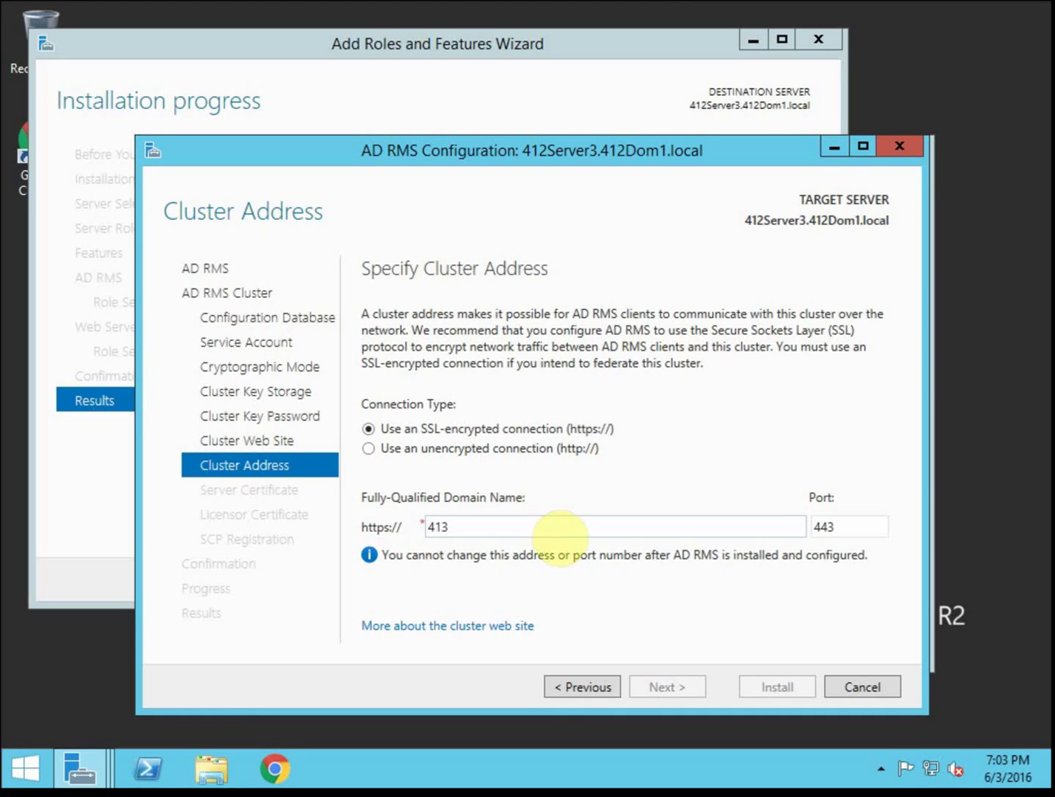
{"action": "key", "text": "BackSpace"}
{"action": "type", "text": "2Server3"}
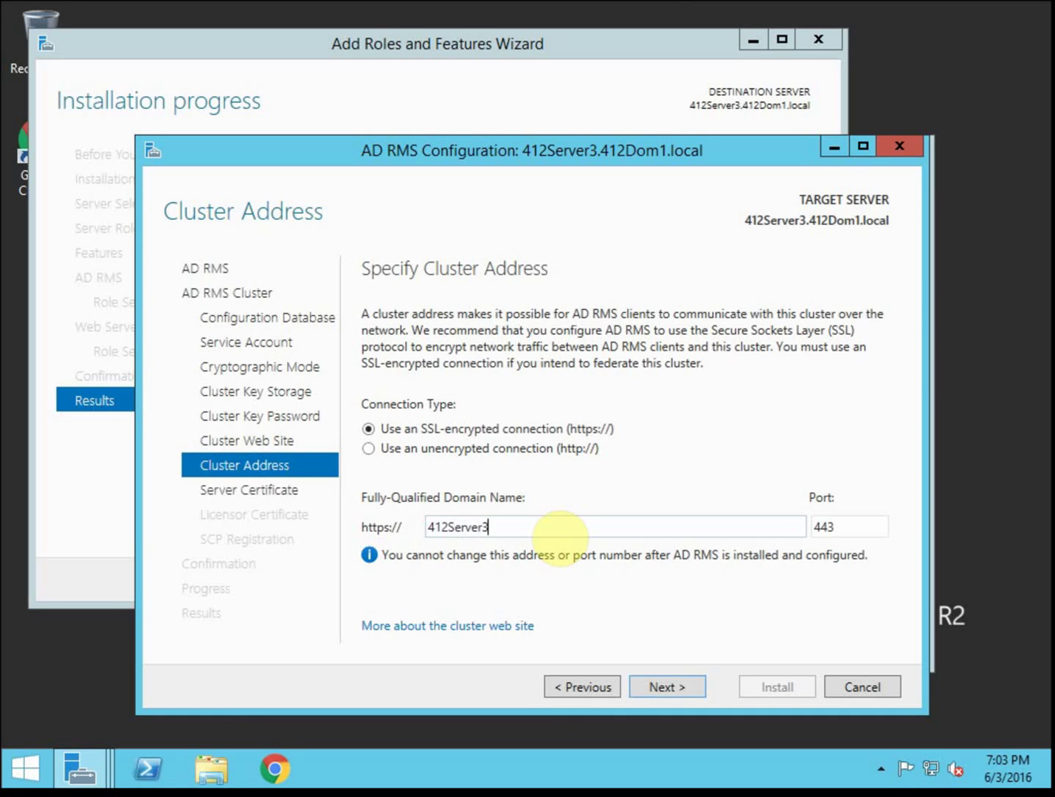
{"action": "type", "text": ".412Dom1.local"}
{"action": "left_click", "coordinate": [674, 683]}
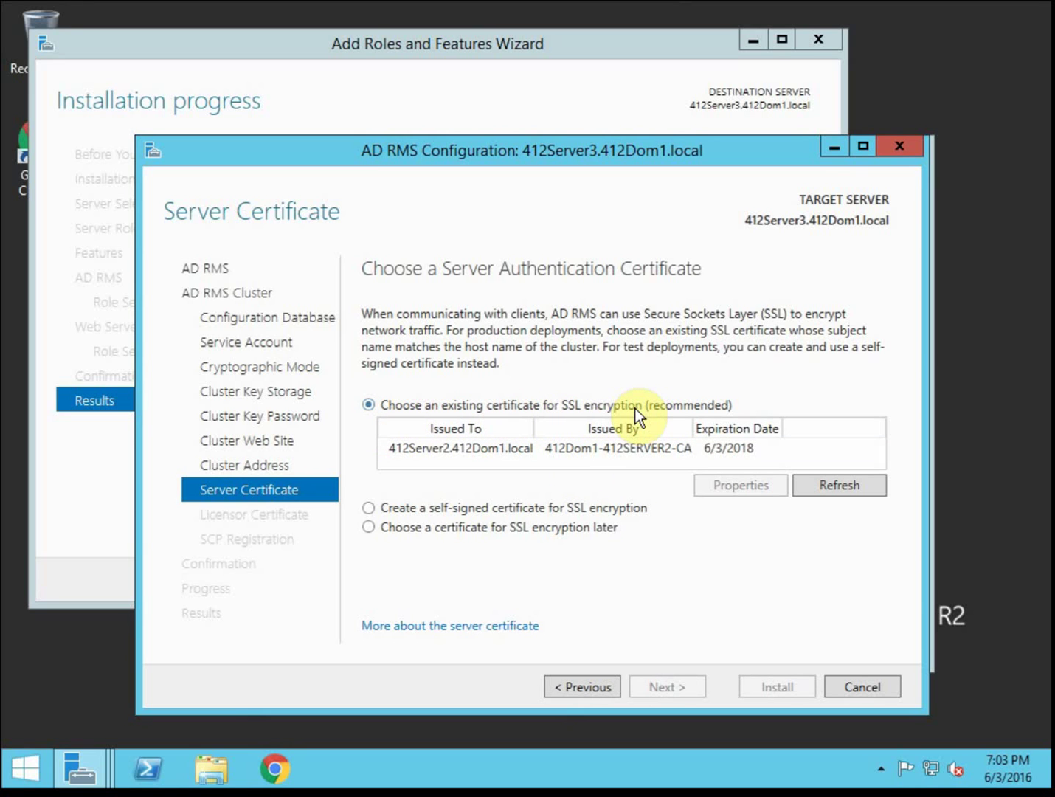
Use the existing 412Server2.412Dom1.local certificate for SSL encryption
{"action": "left_click", "coordinate": [617, 449]}
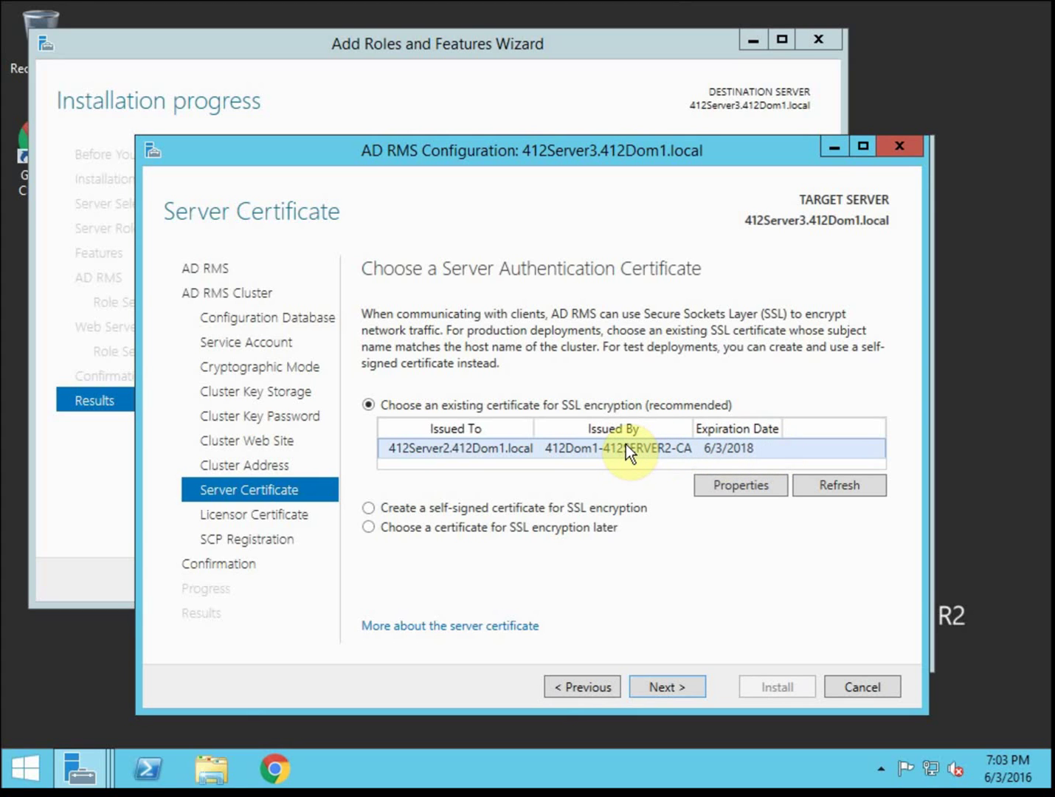
{"action": "left_click", "coordinate": [645, 511]}
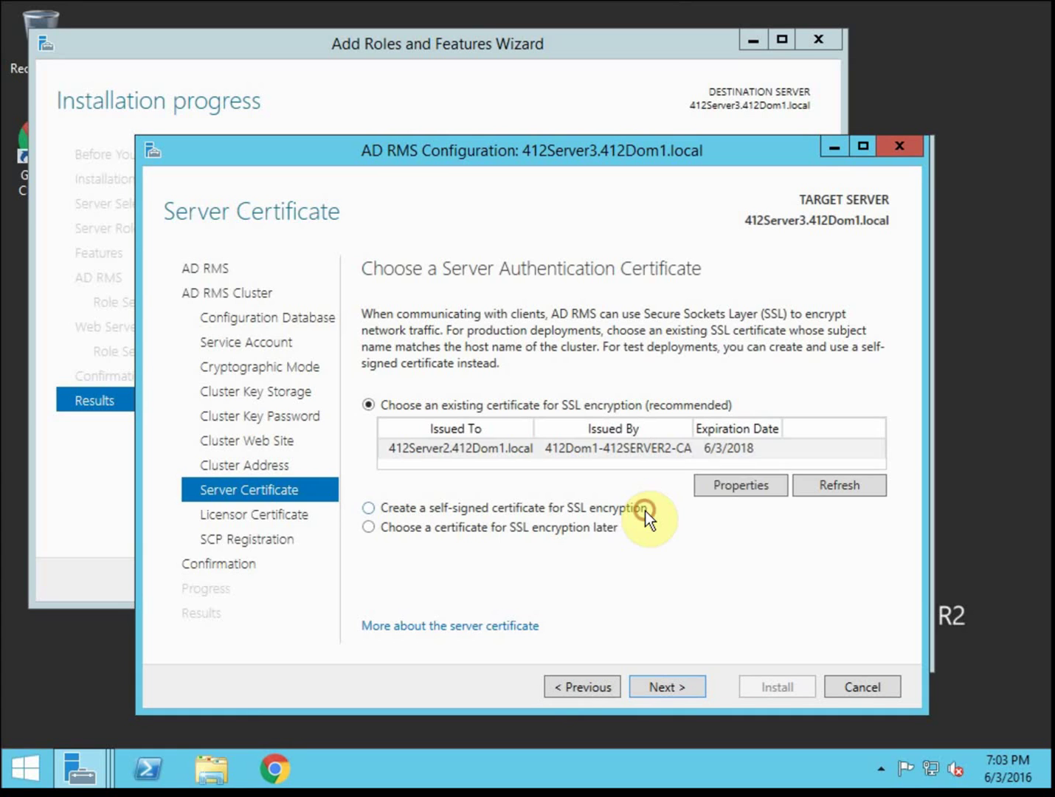
{"action": "left_click", "coordinate": [640, 408]}
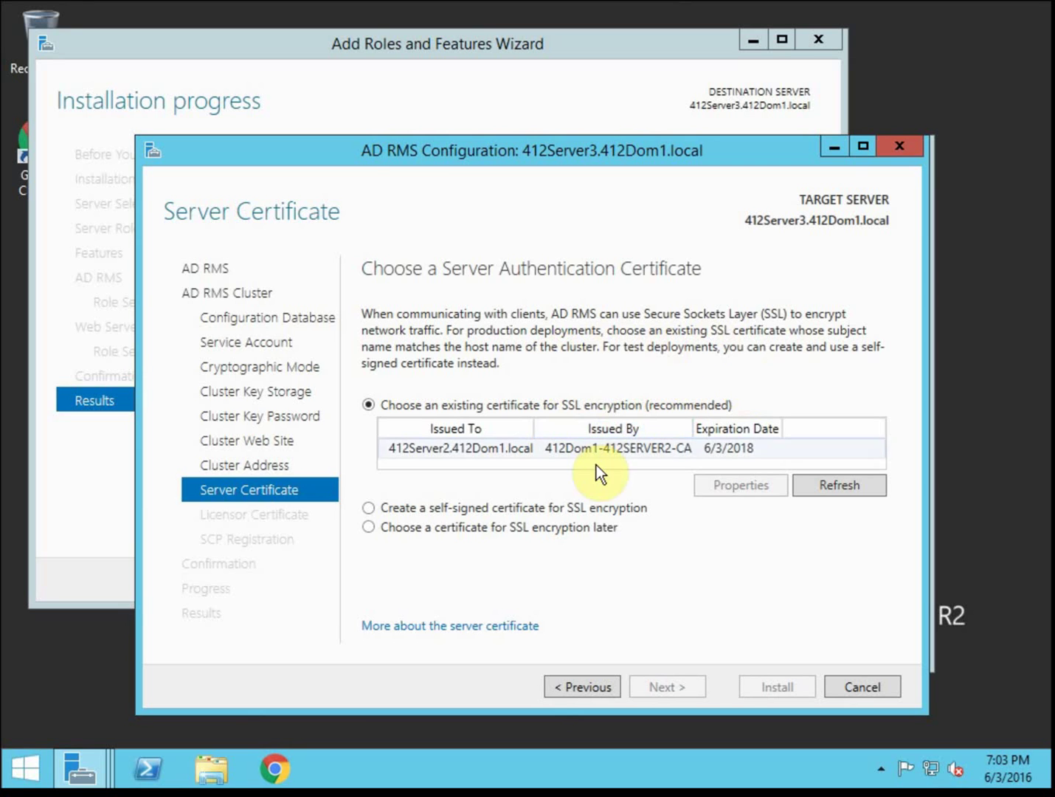
{"action": "left_click", "coordinate": [636, 452]}
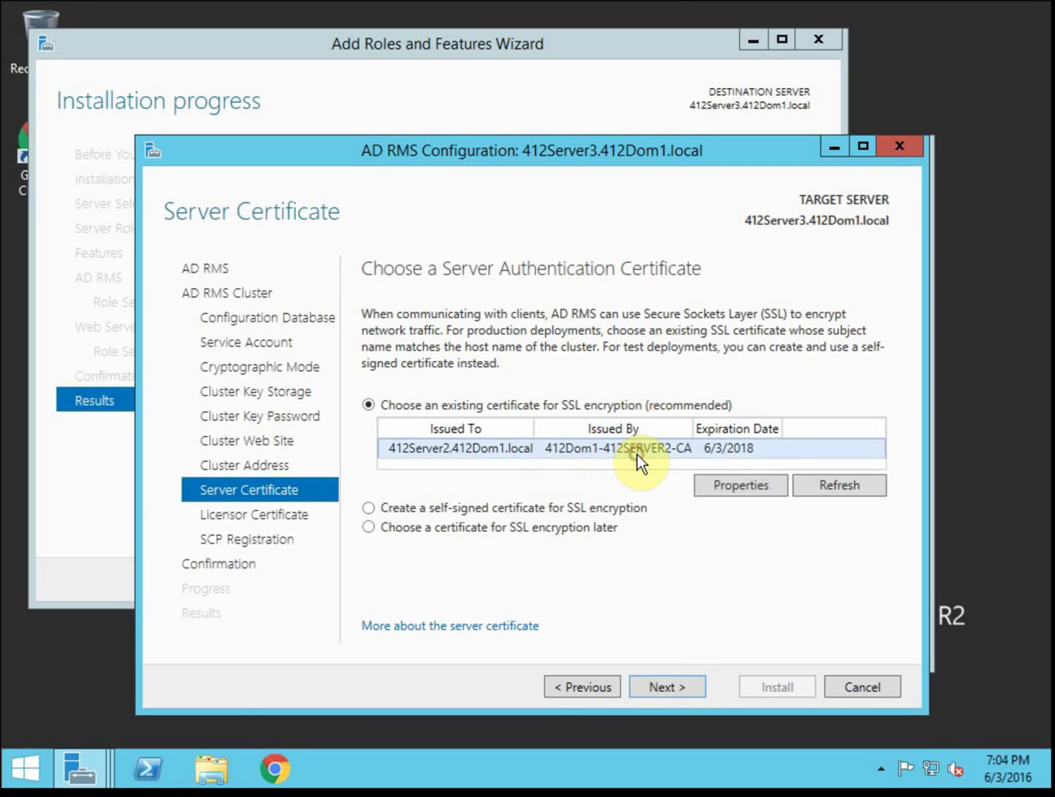
Name the server licensor certificate 412Dom1ADRMS and advance through SCP registration
{"action": "left_click", "coordinate": [665, 685]}
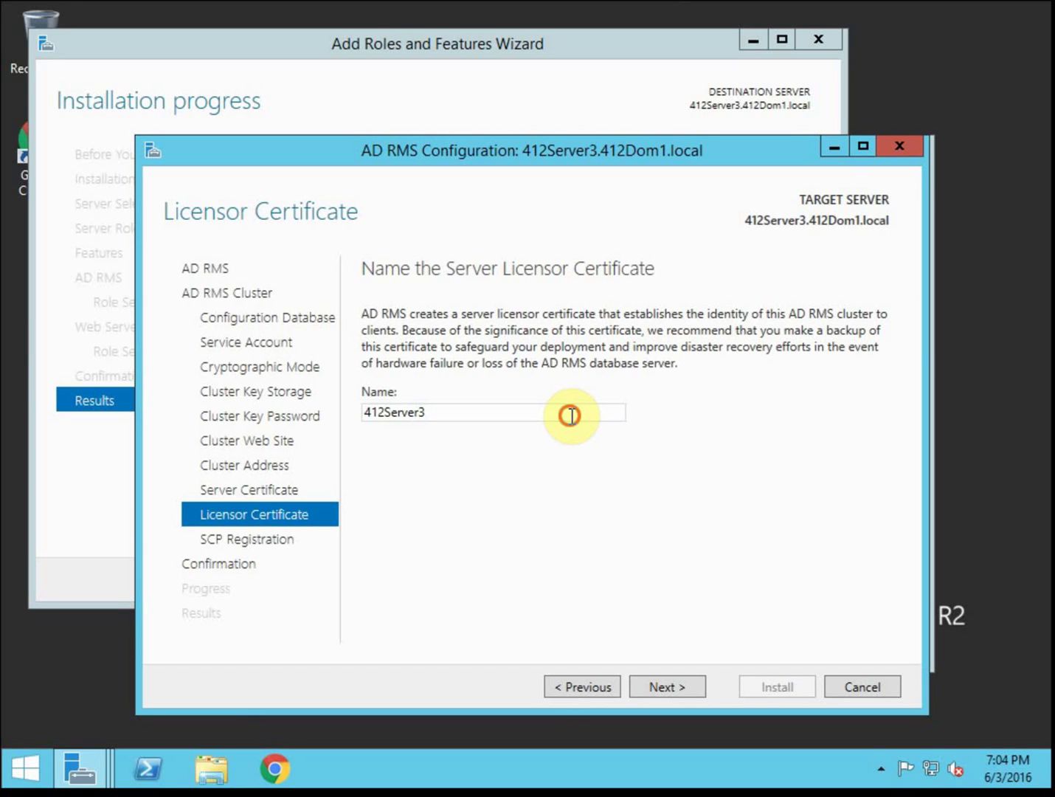
{"action": "double_click", "coordinate": [571, 417]}
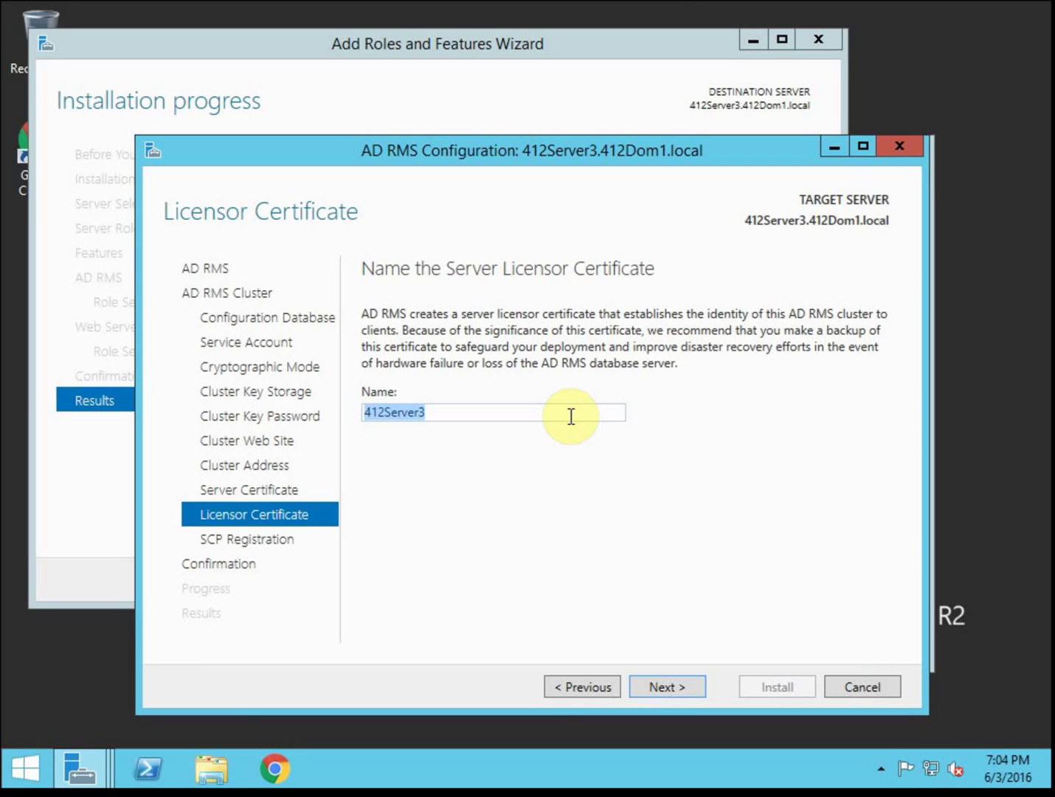
{"action": "type", "text": "412Dom1"}
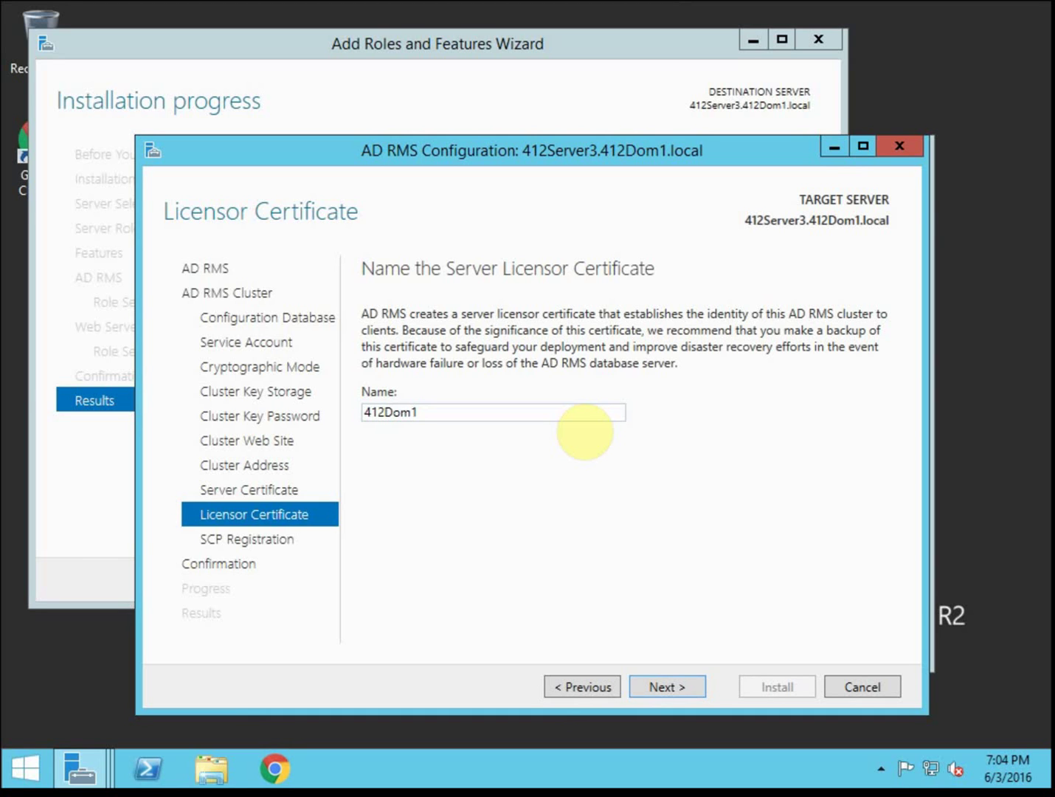
{"action": "type", "text": "ADRMS"}
{"action": "left_click", "coordinate": [693, 678]}
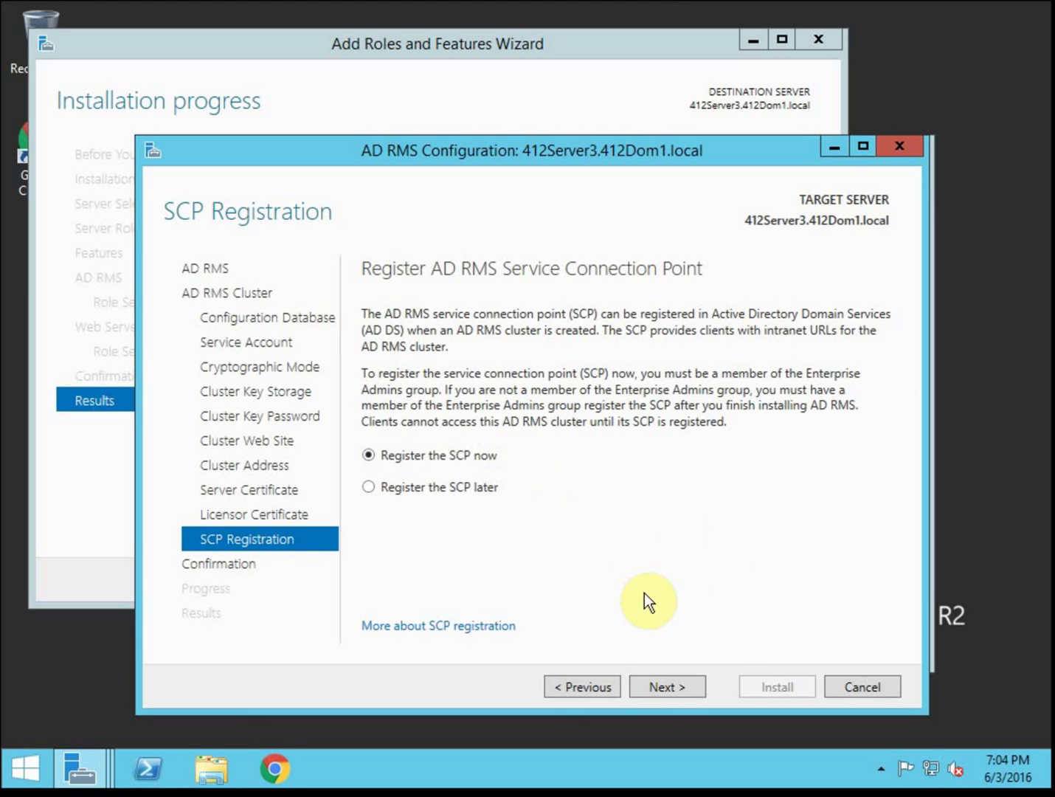
{"action": "left_click", "coordinate": [680, 681]}
Register the SCP now and install the AD RMS root cluster configuration
{"action": "left_click", "coordinate": [681, 685]}
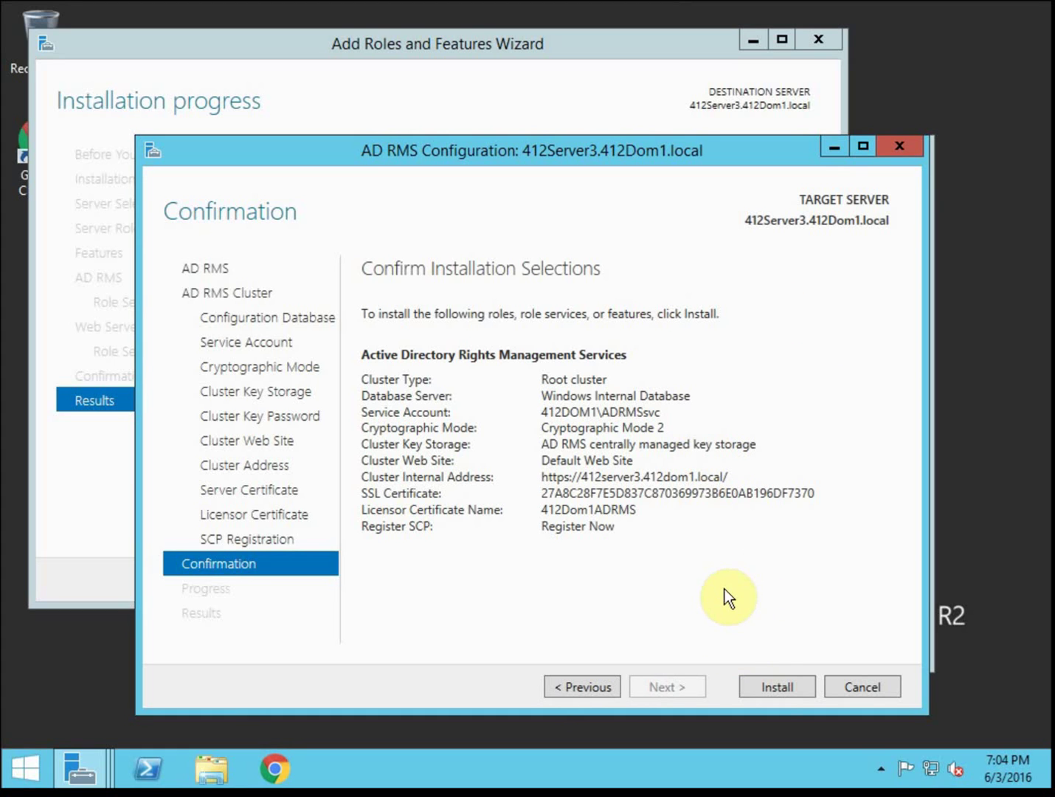
{"action": "left_click", "coordinate": [767, 684]}
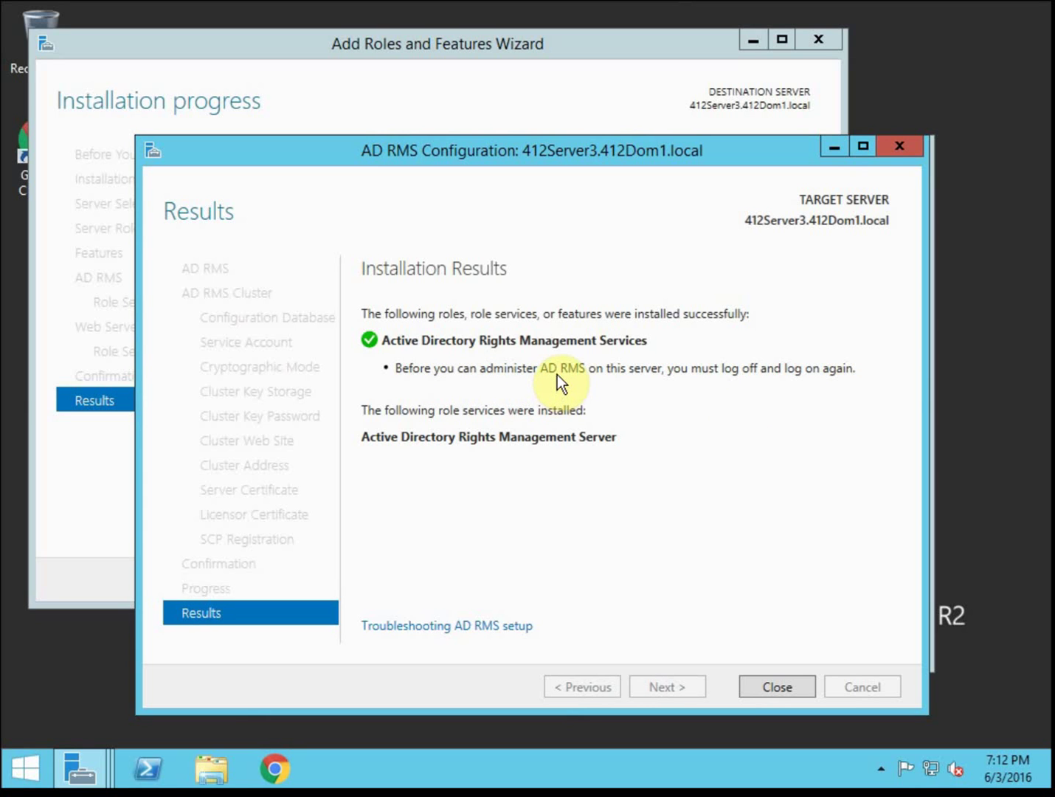
Close both wizards, open the AD RMS console, accept the security alert, and dismiss the 401 error
{"action": "left_click", "coordinate": [901, 148]}
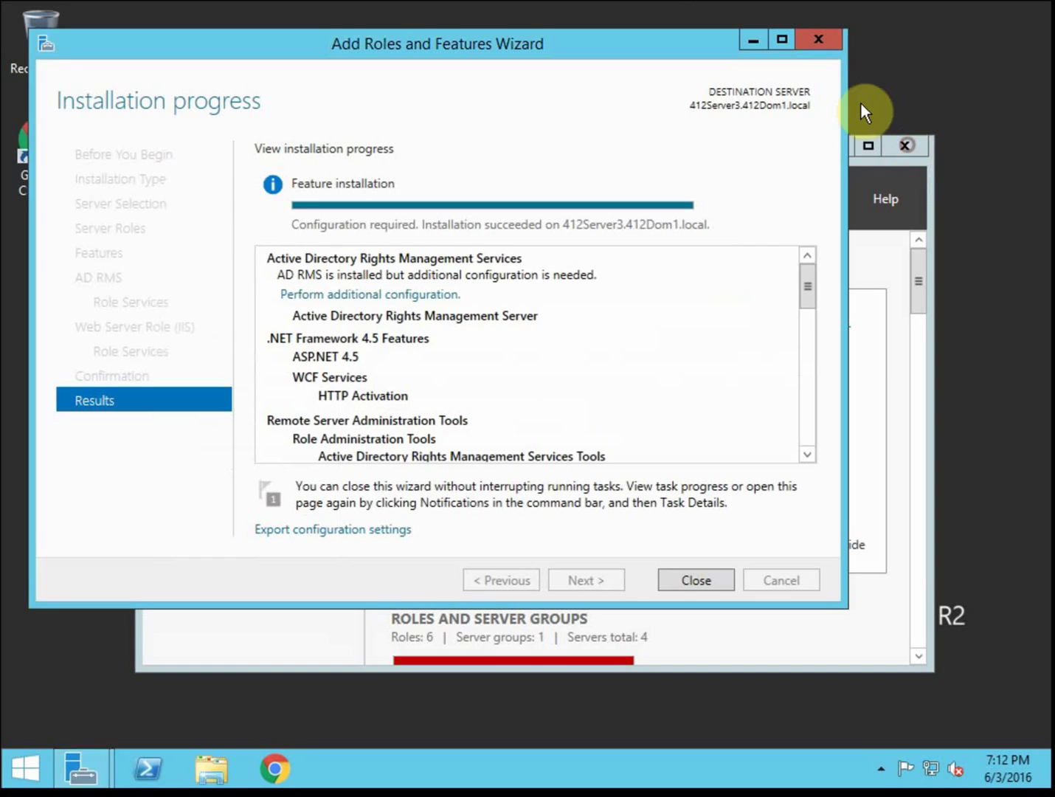
{"action": "left_click", "coordinate": [831, 48]}
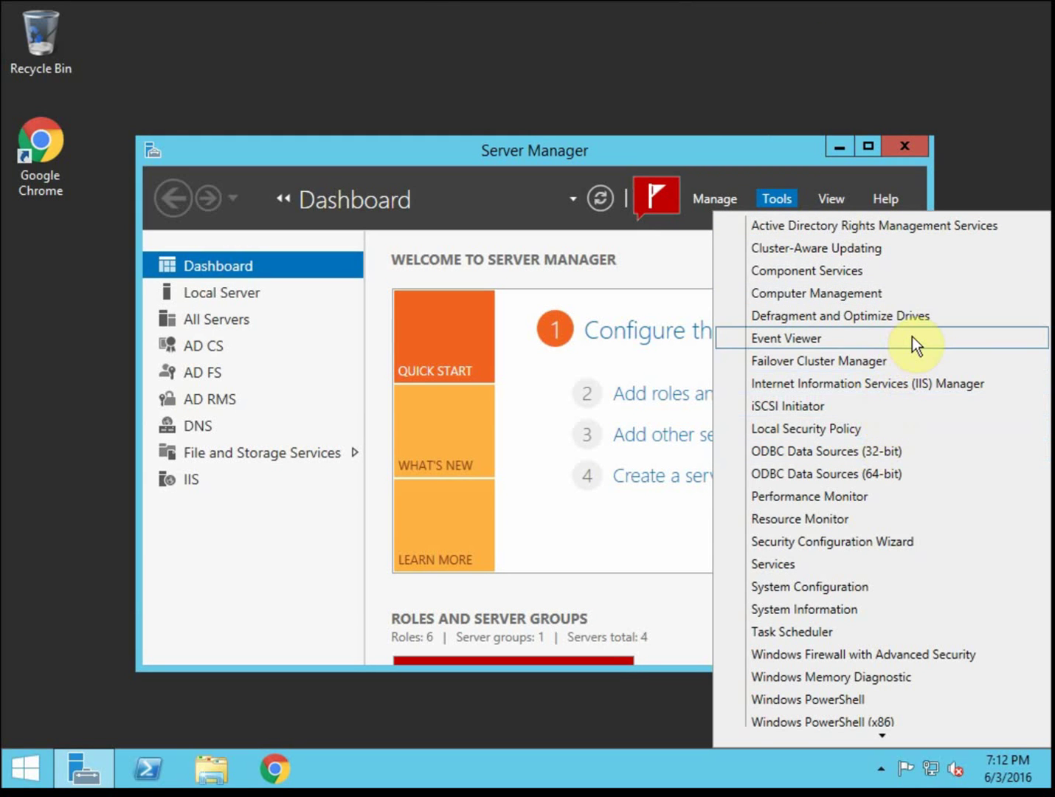
{"action": "left_click", "coordinate": [897, 228]}
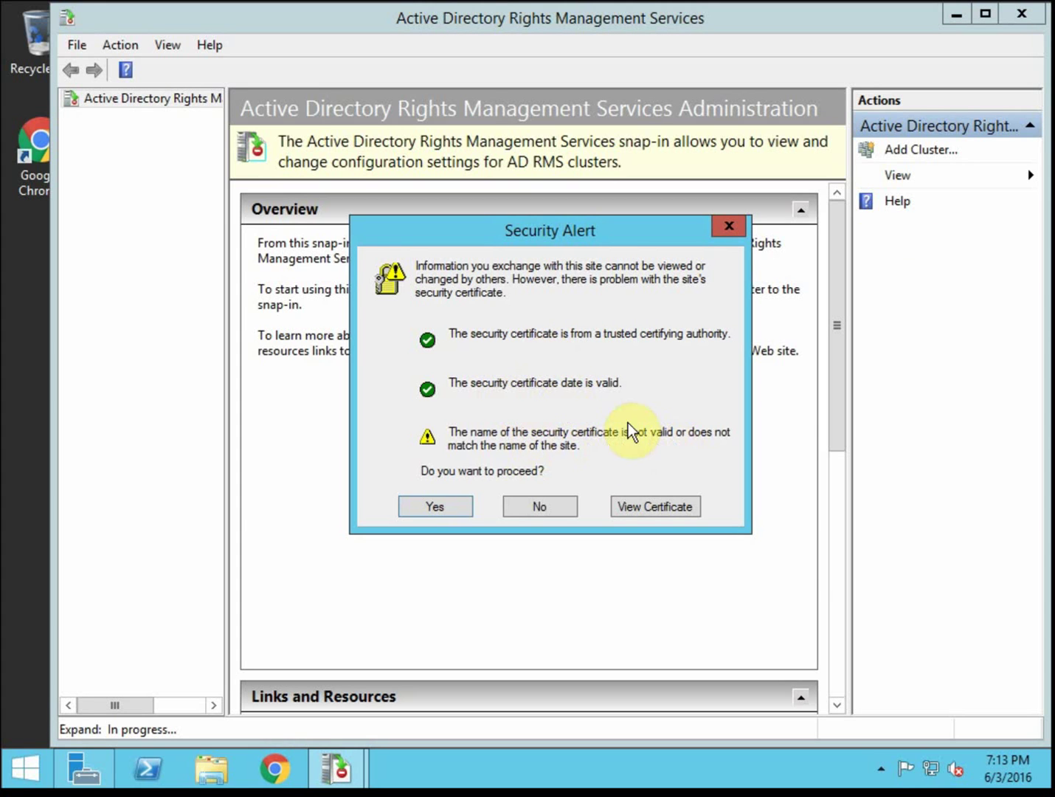
{"action": "left_click", "coordinate": [446, 504]}
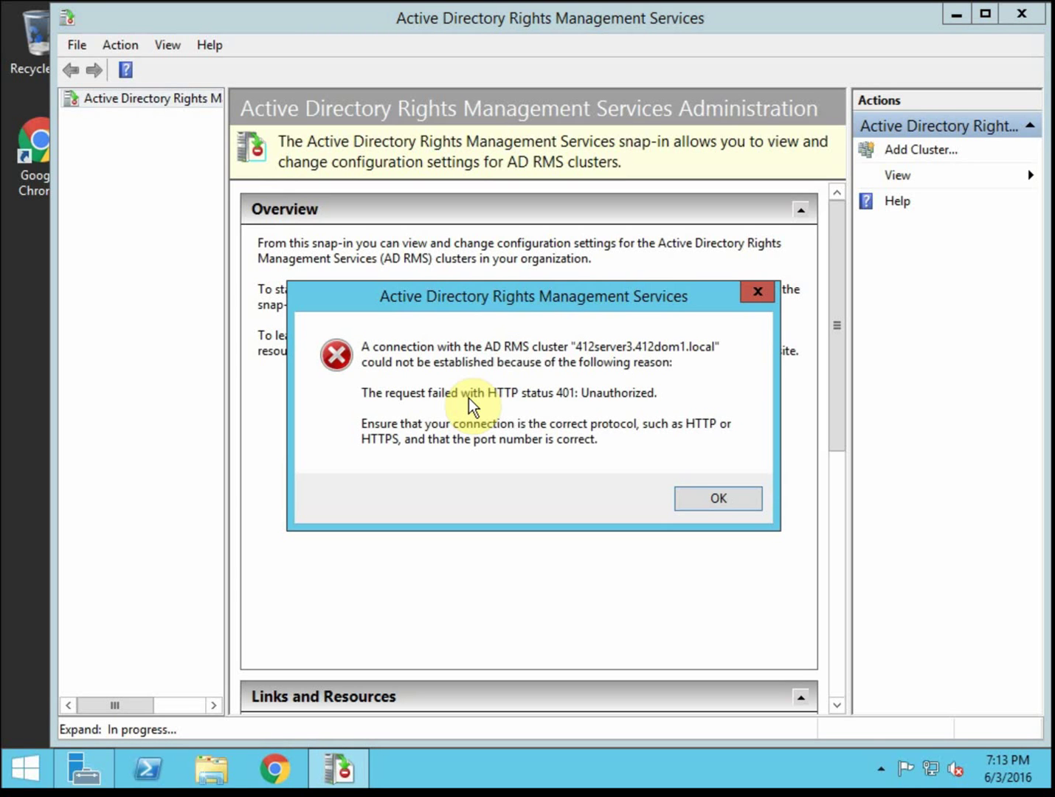
{"action": "left_click", "coordinate": [728, 498]}
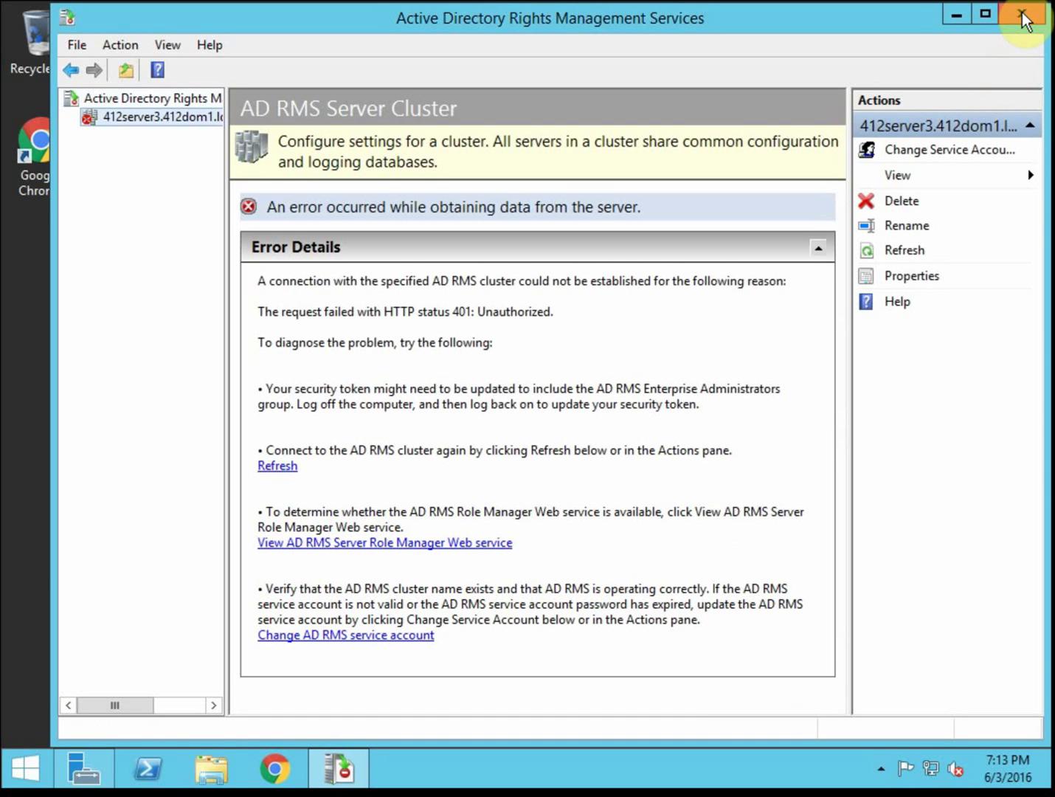
{"action": "left_click", "coordinate": [1022, 13]}
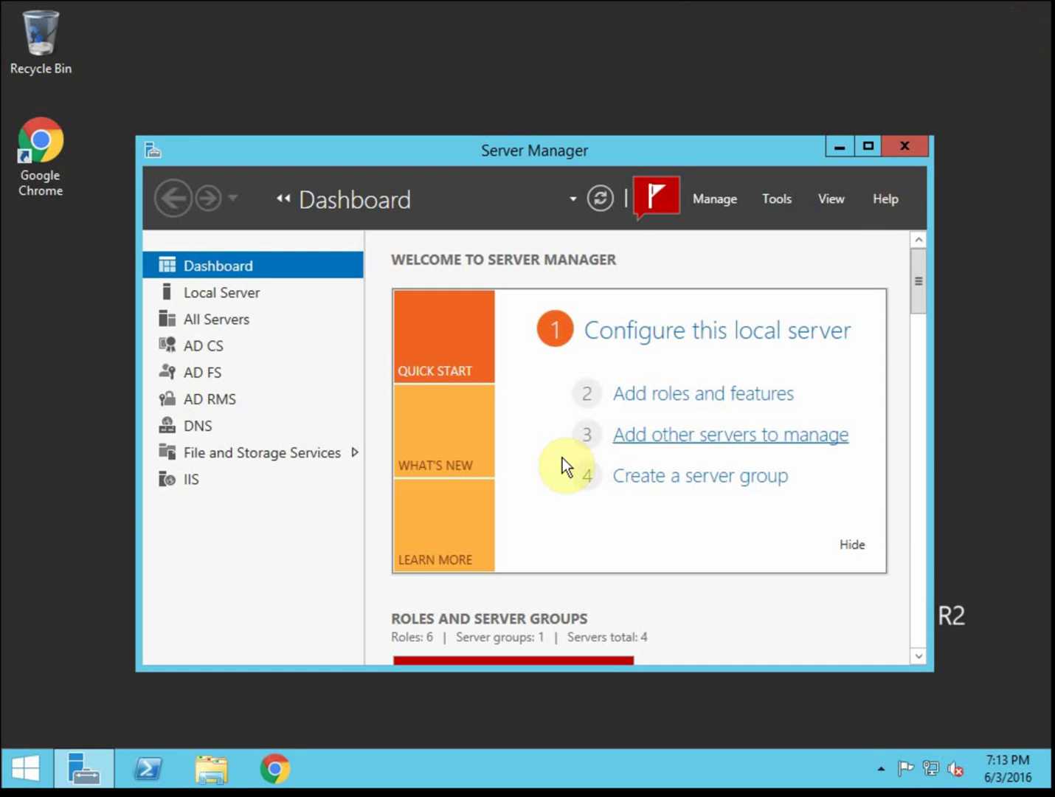
Close Server Manager and log off the current session from the Start menu
{"action": "left_click", "coordinate": [914, 150]}
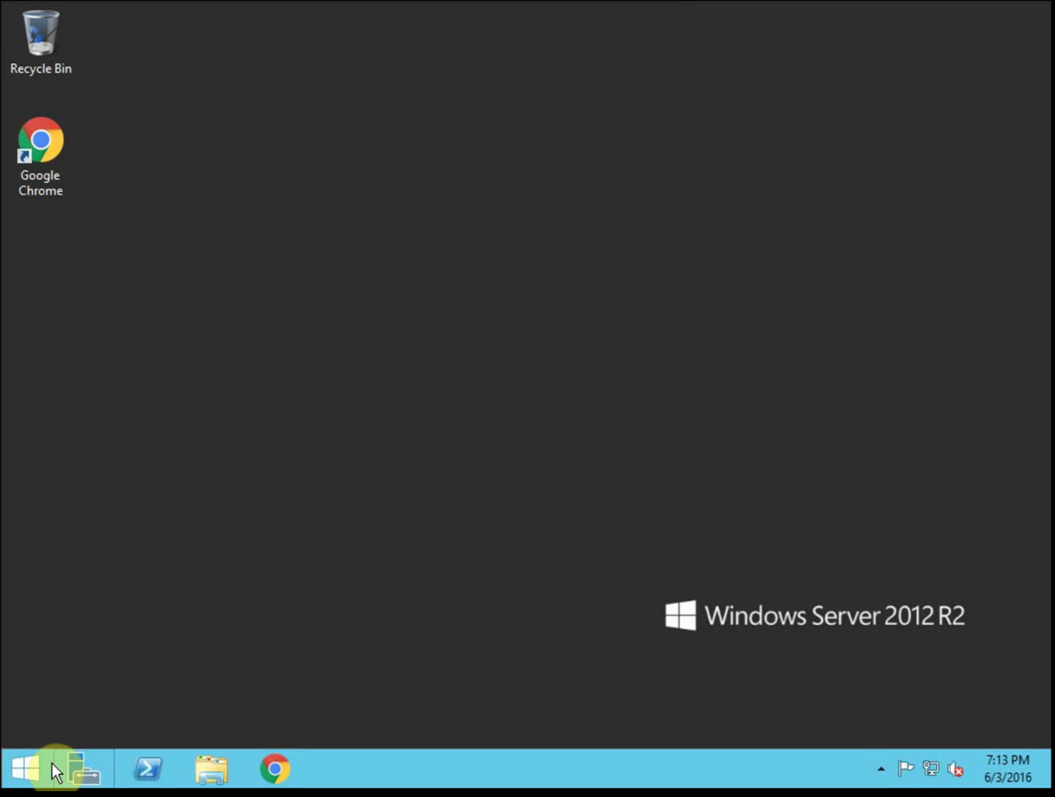
{"action": "right_click", "coordinate": [28, 775]}
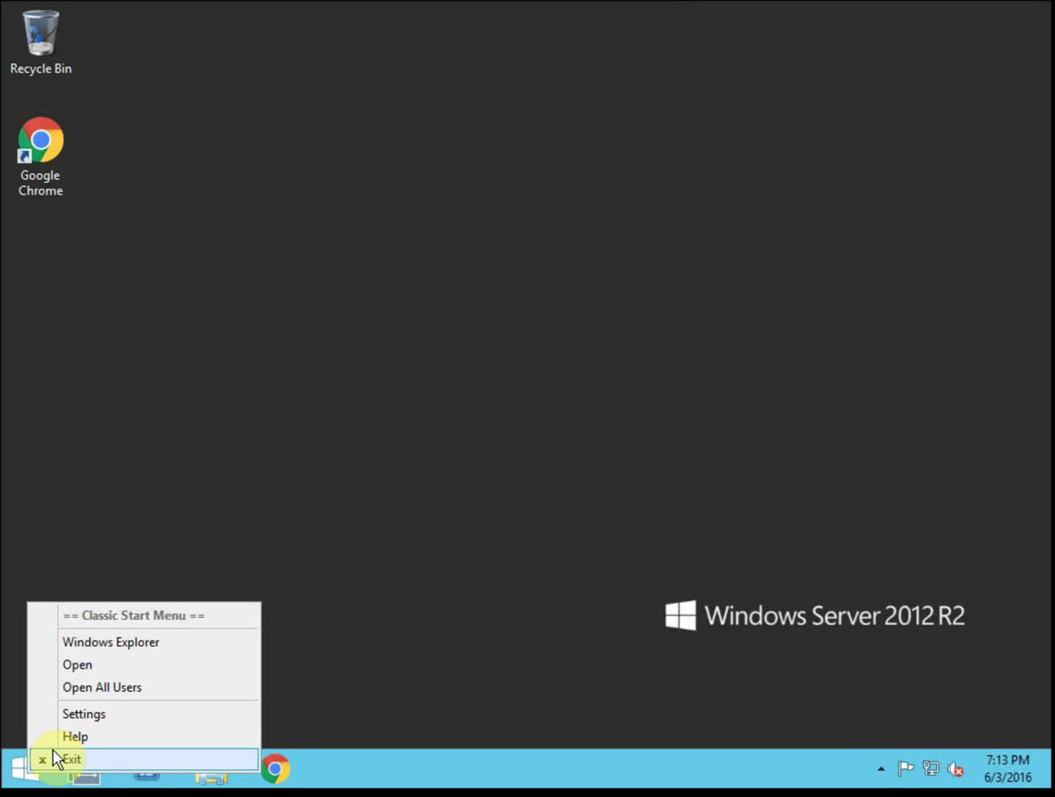
{"action": "left_click", "coordinate": [25, 760]}
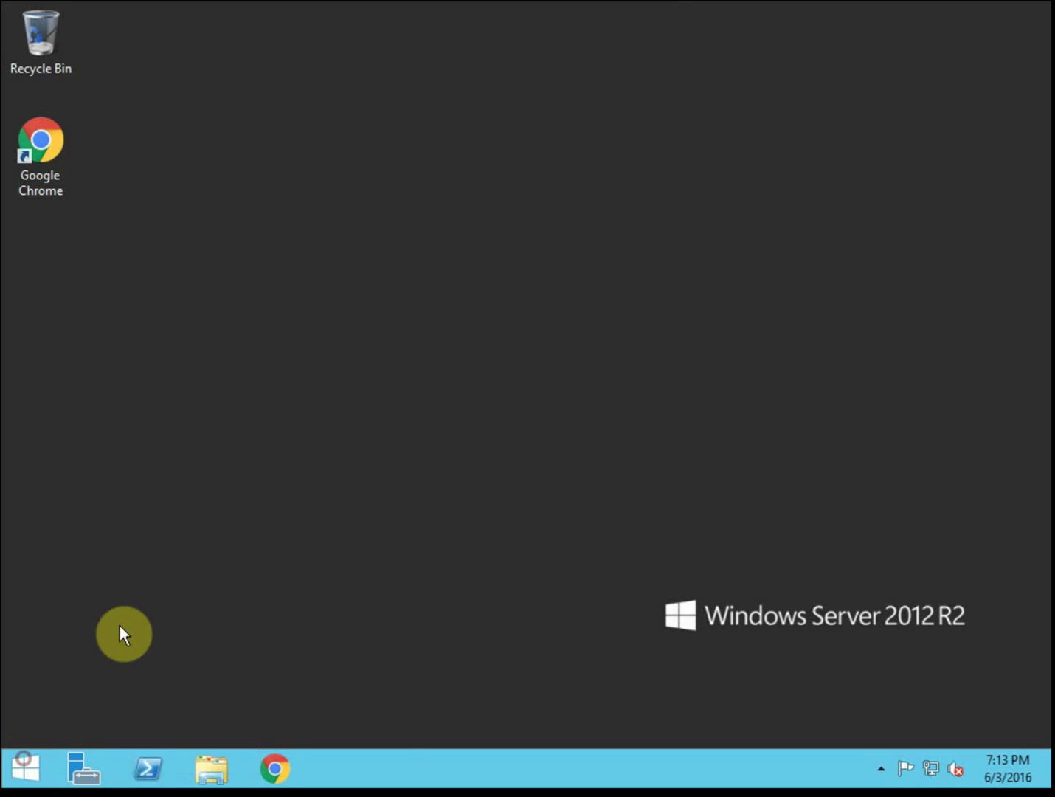
{"action": "left_click", "coordinate": [29, 766]}
{"action": "left_click", "coordinate": [362, 721]}
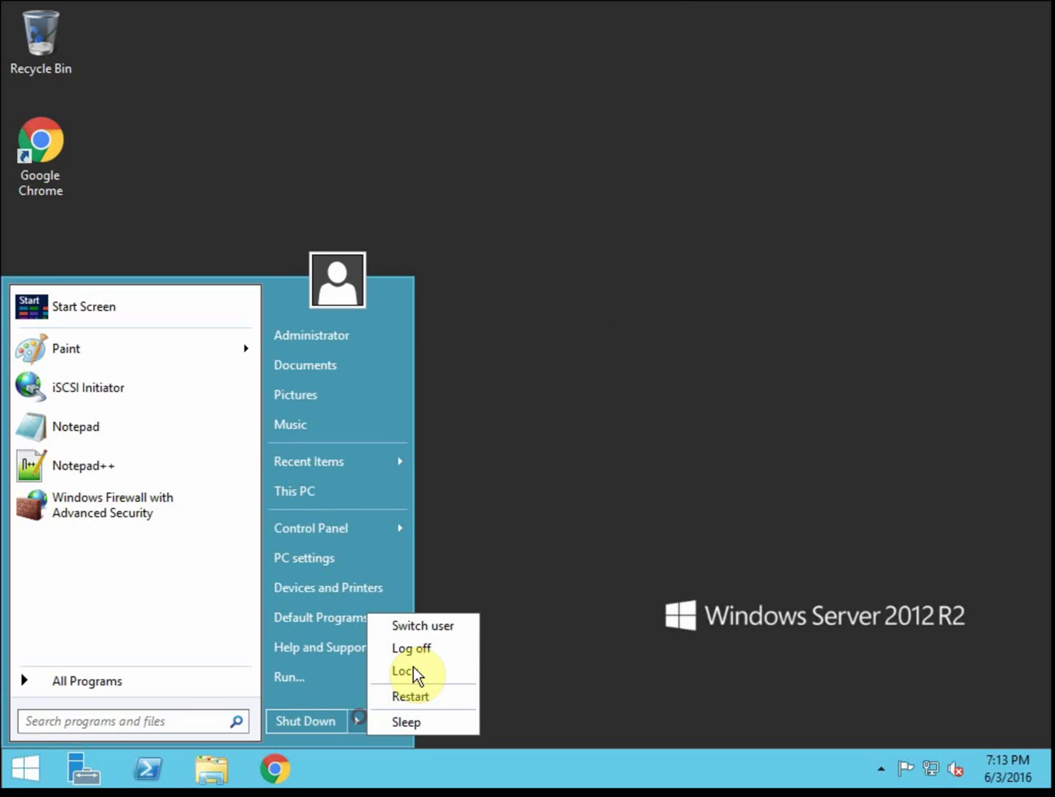
{"action": "left_click", "coordinate": [426, 647]}
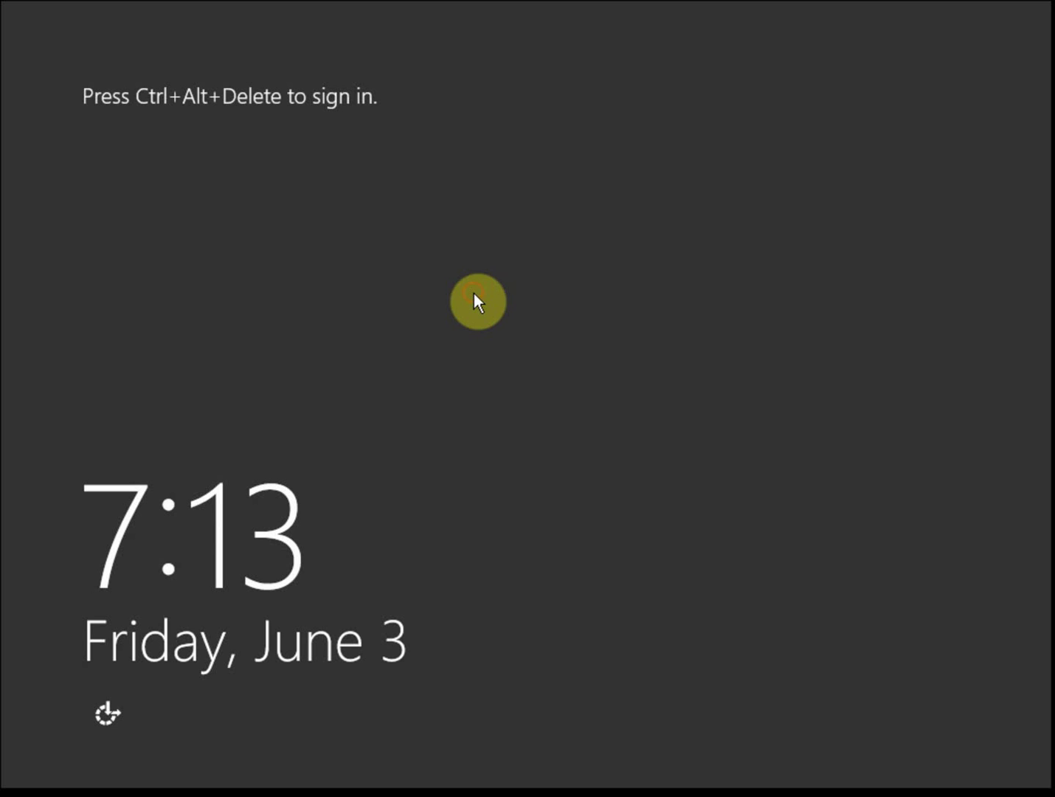
Sign back in as the domain Administrator with the account password and launch Server Manager
{"action": "key", "text": "ctrl+alt+Delete"}
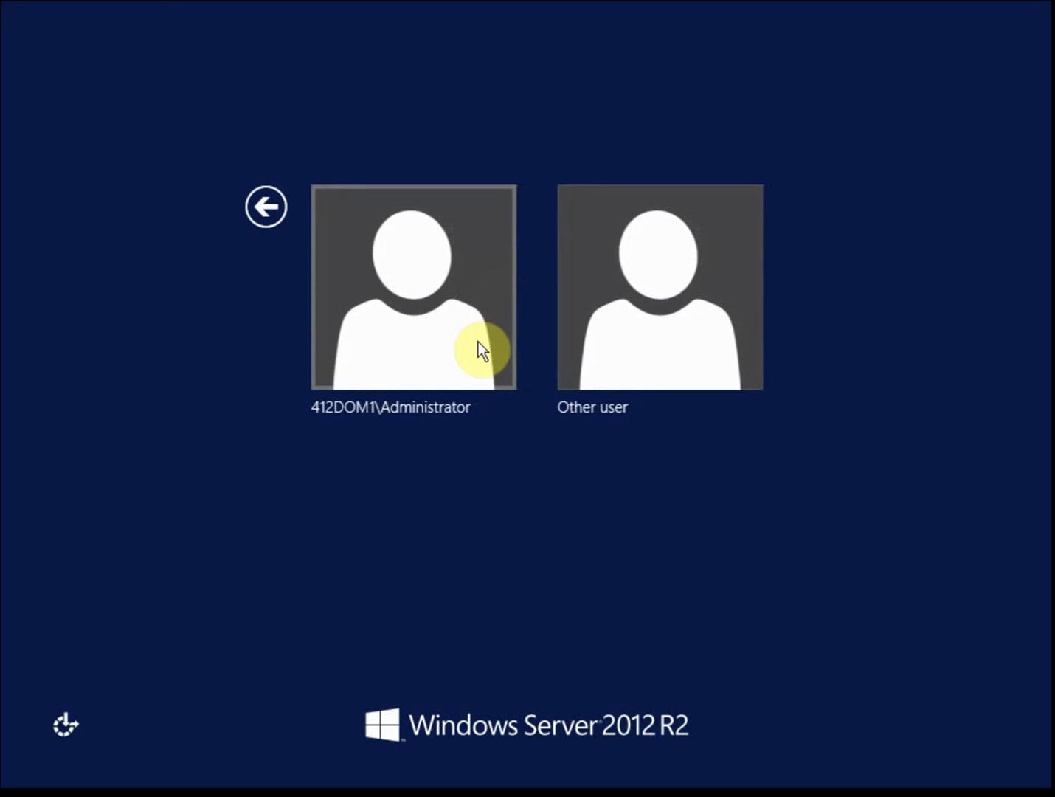
{"action": "left_click", "coordinate": [416, 295]}
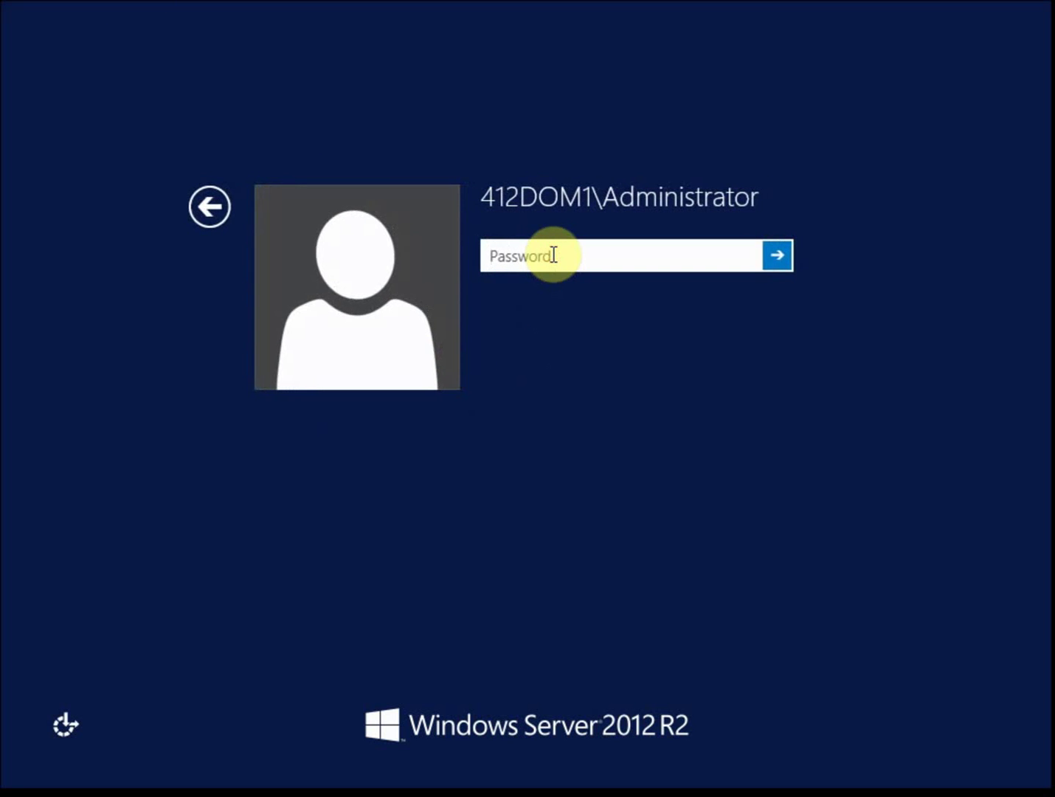
{"action": "type", "text": "•••••••••••"}
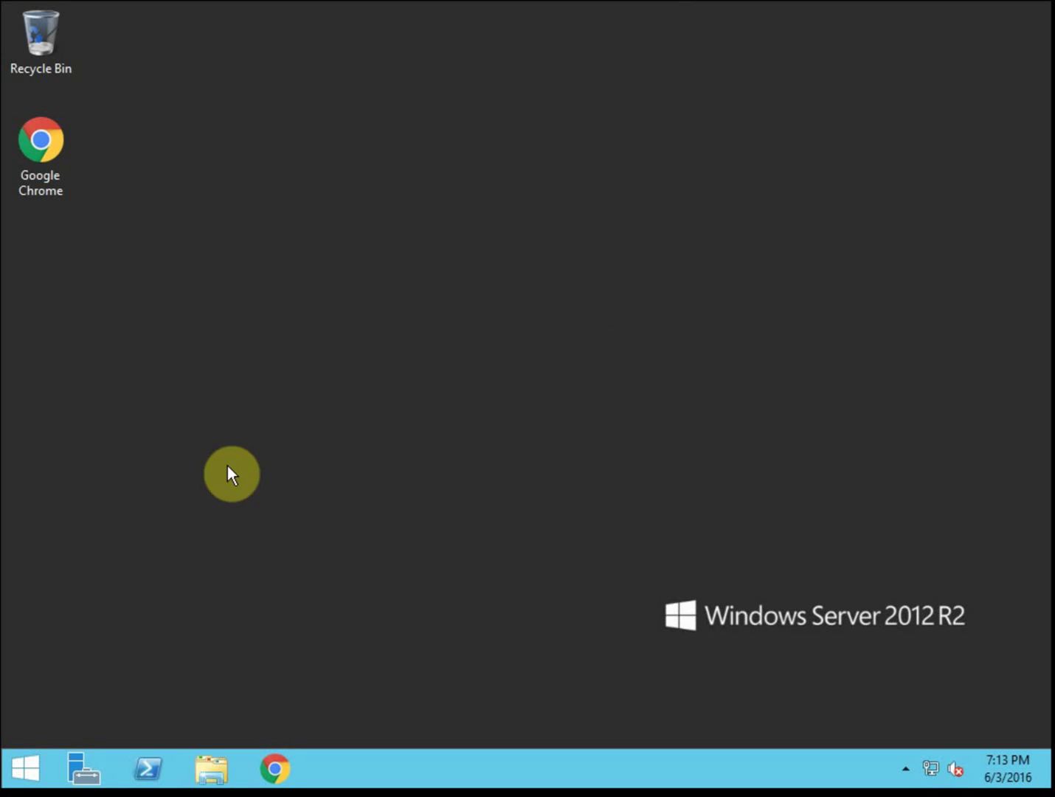
{"action": "left_click", "coordinate": [88, 763]}
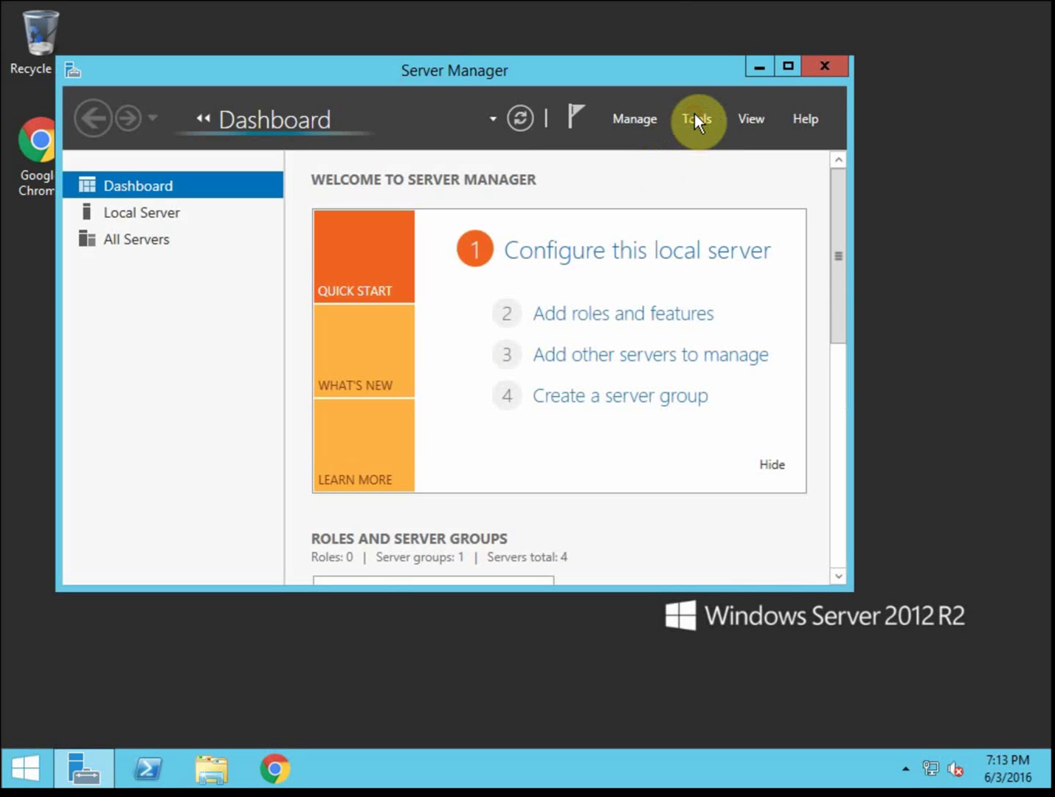
Launch Active Directory Rights Management Services from Tools and accept the Security Alert to connect to 412server3
{"action": "left_click", "coordinate": [696, 116]}
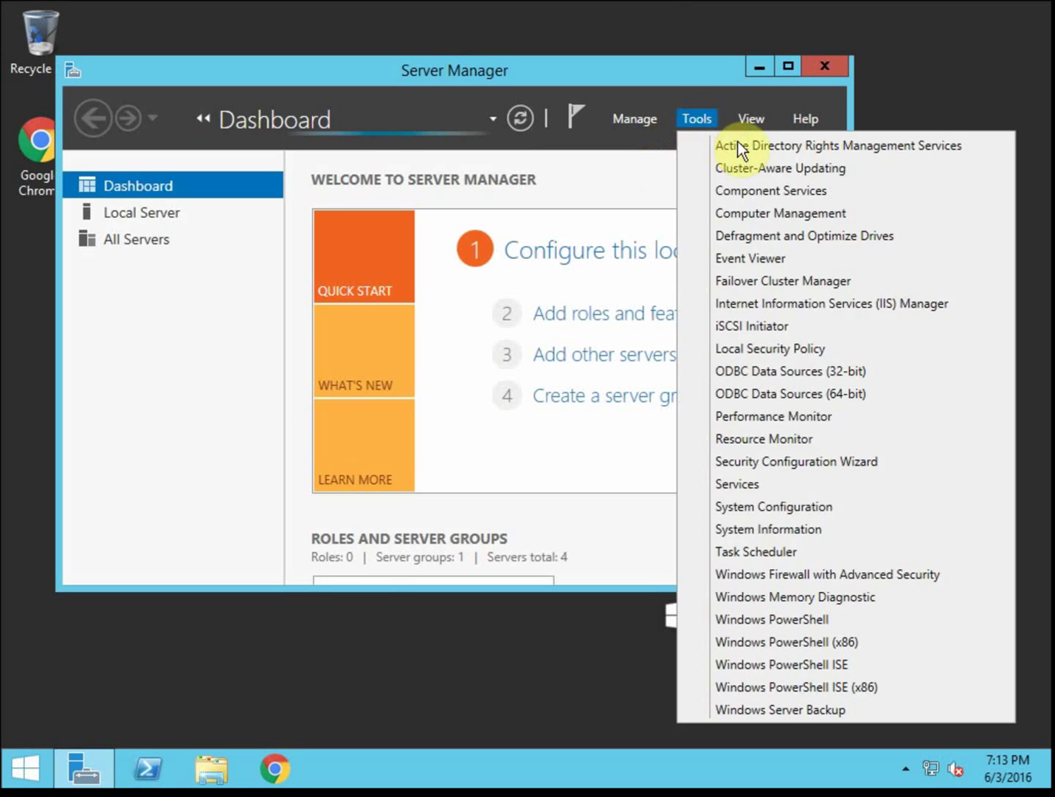
{"action": "left_click", "coordinate": [774, 147]}
{"action": "left_click", "coordinate": [756, 65]}
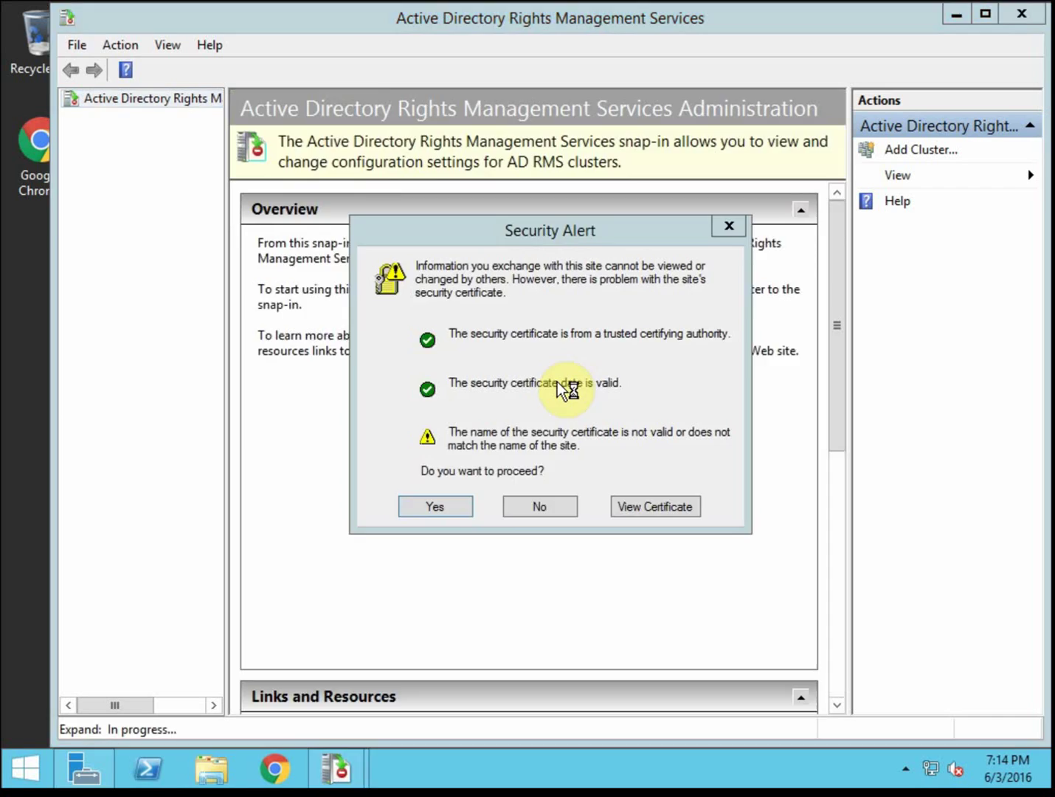
{"action": "left_click", "coordinate": [456, 507]}
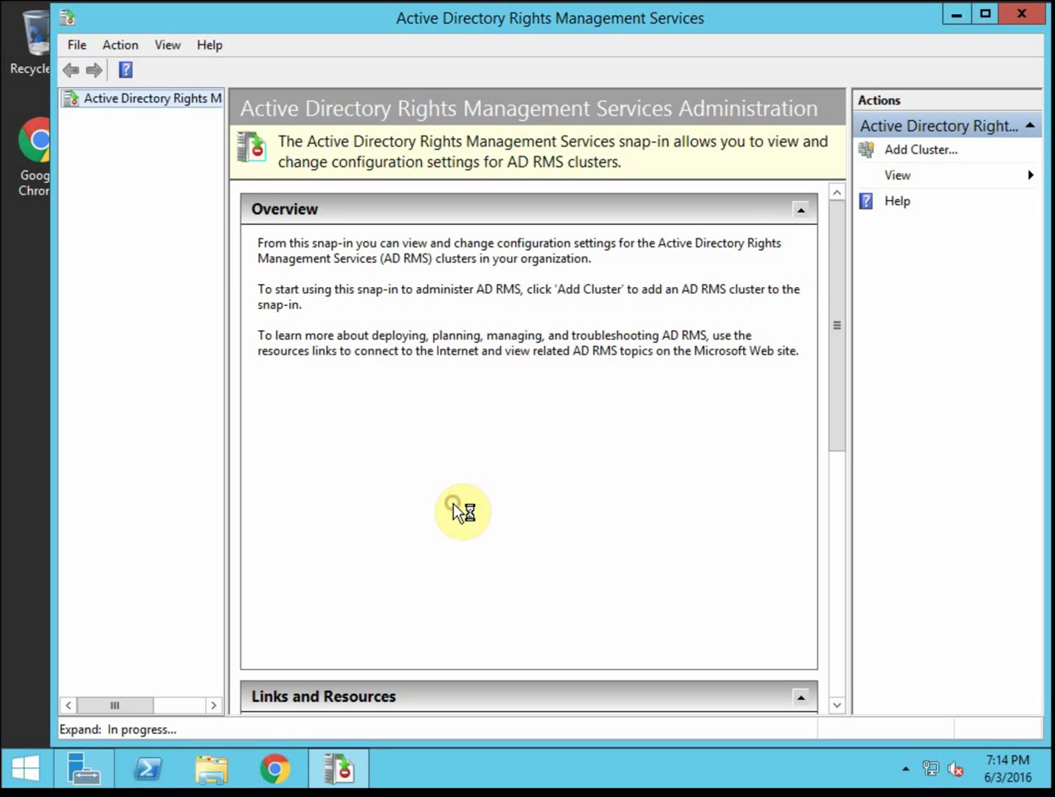